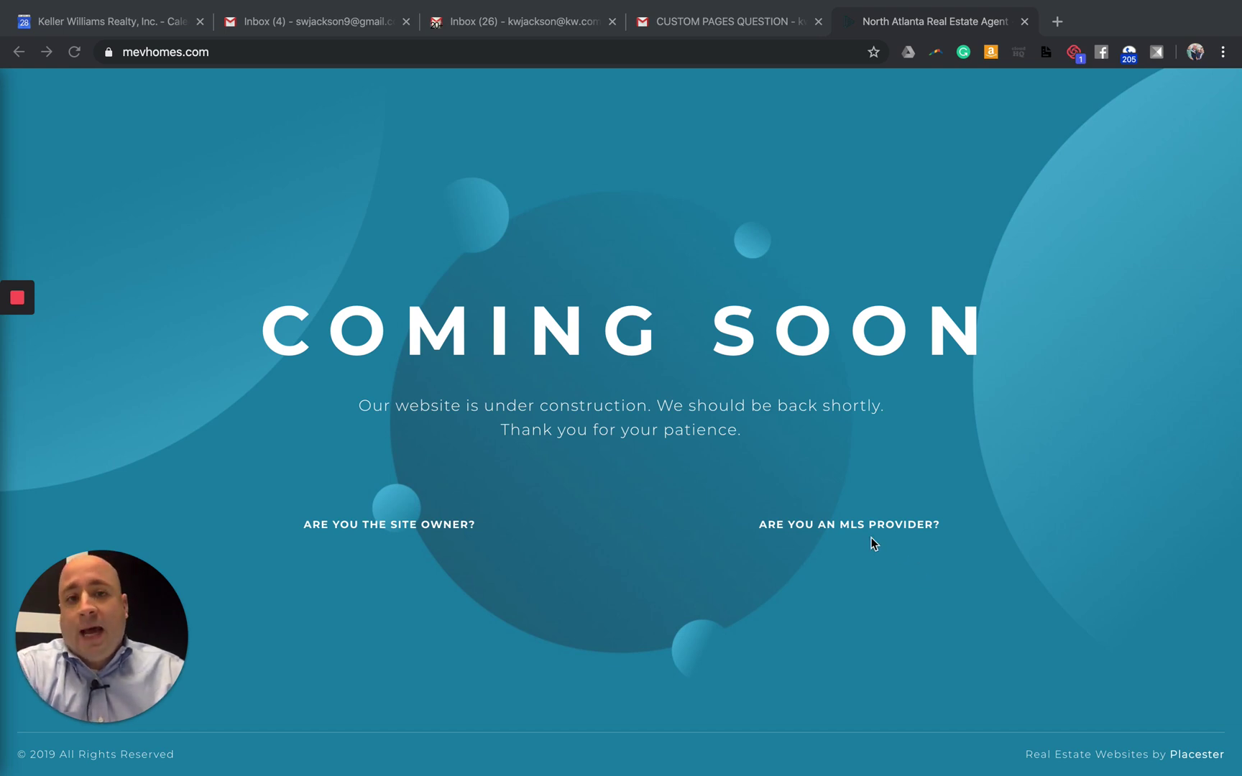
# Step: Load godaddy.com and open Manage Domains from the Sam account menu to list kwnaeval.com and samualjackson.com
pyautogui.click(668, 50)
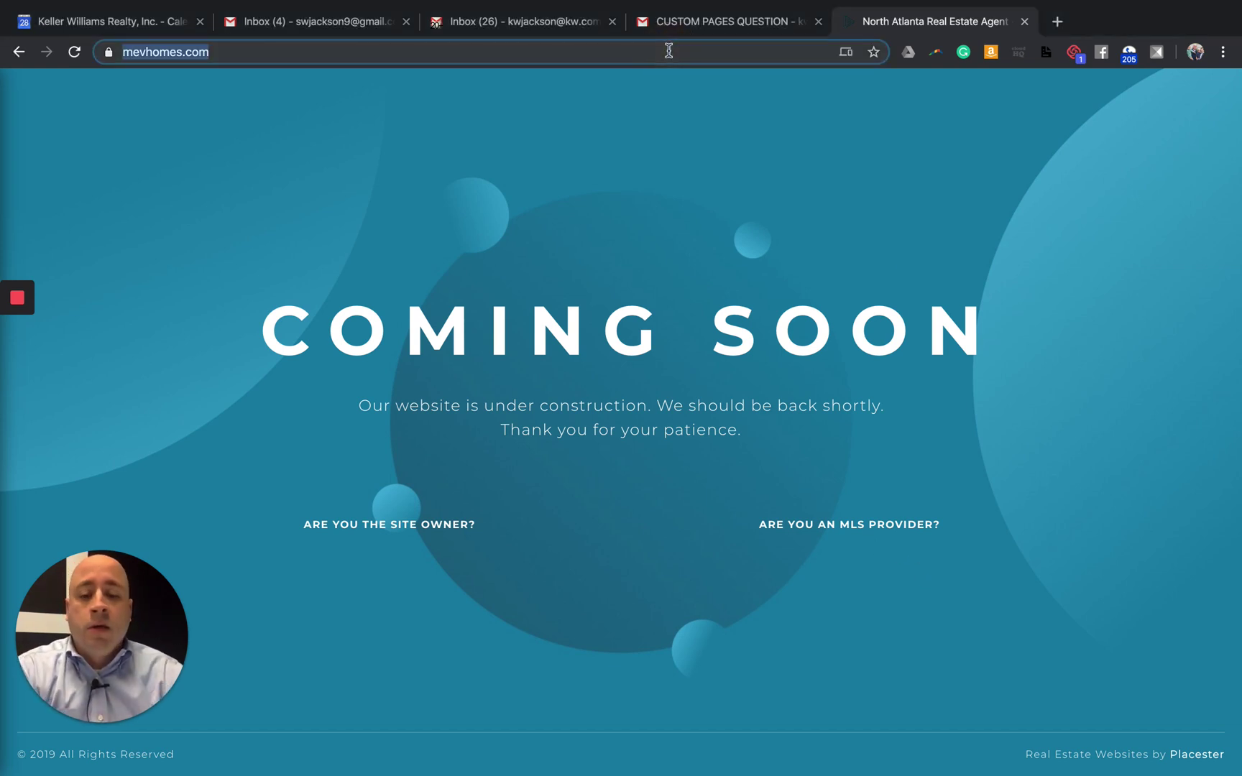
pyautogui.write('goo')
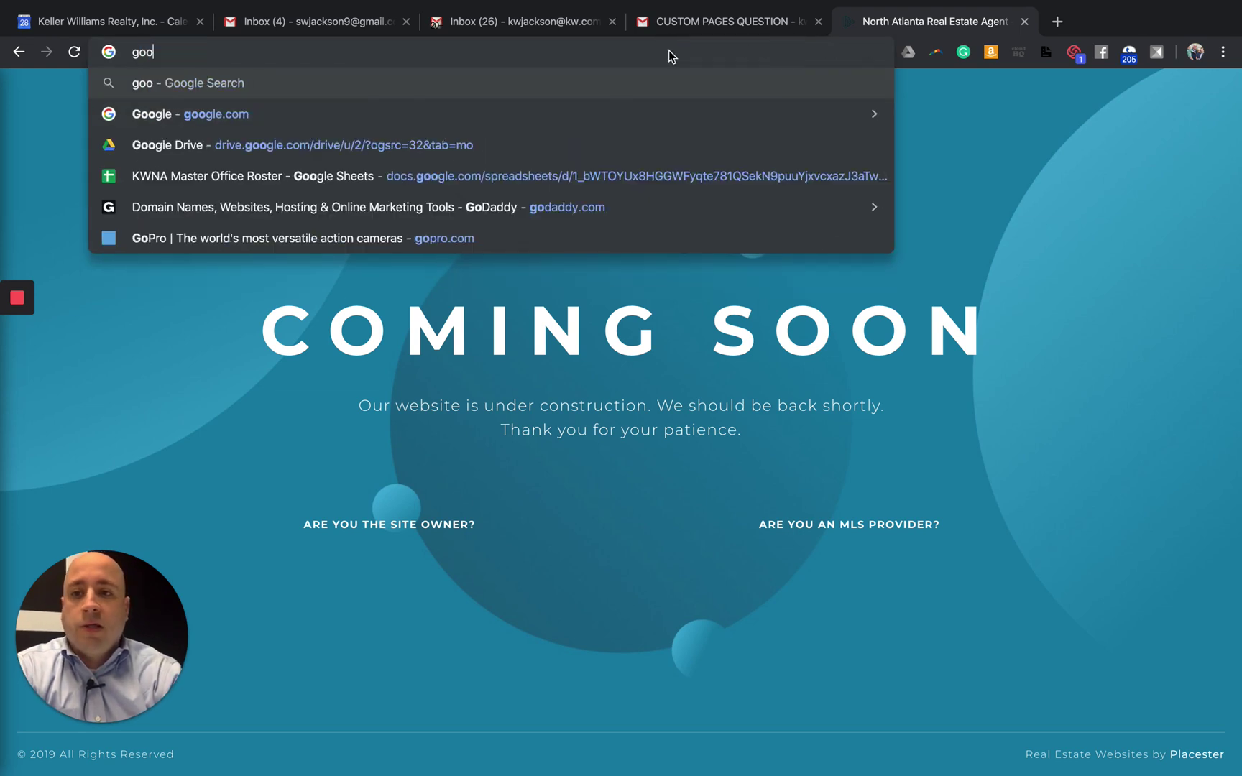
pyautogui.press('Down')
pyautogui.press('Down')
pyautogui.press('Return')
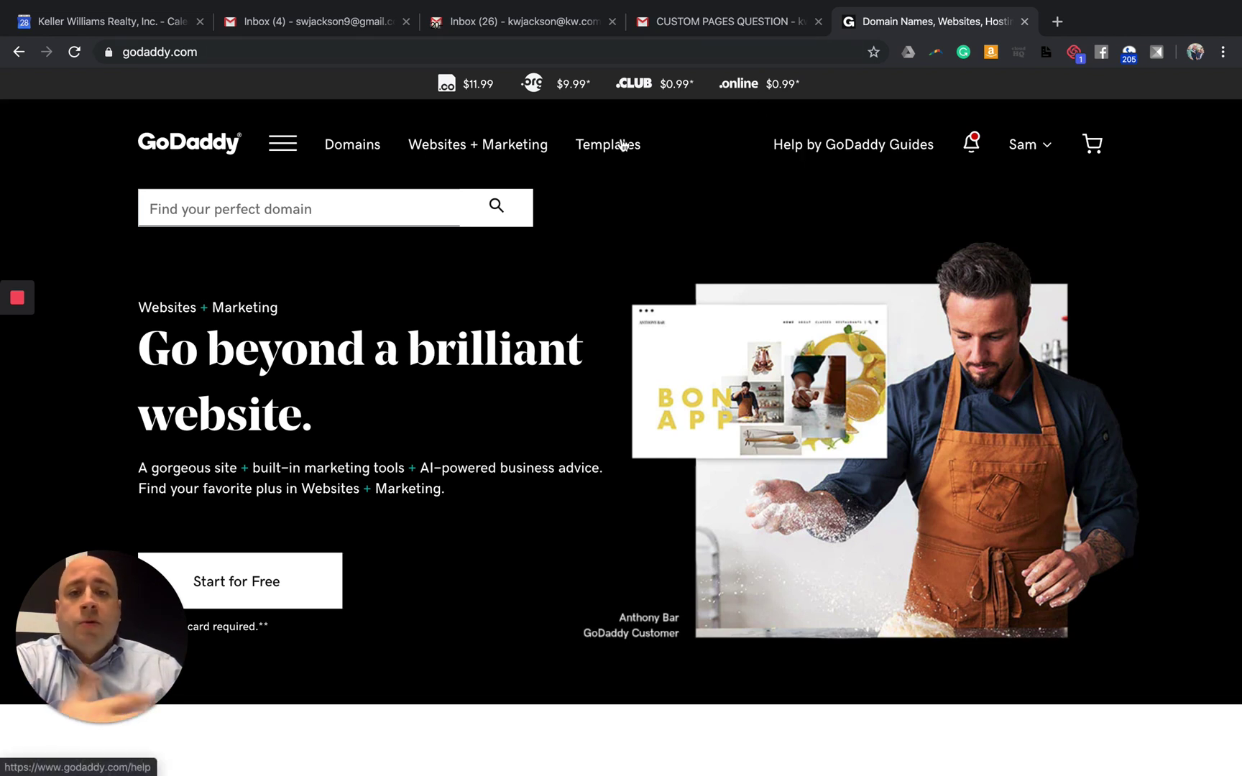
pyautogui.click(1021, 144)
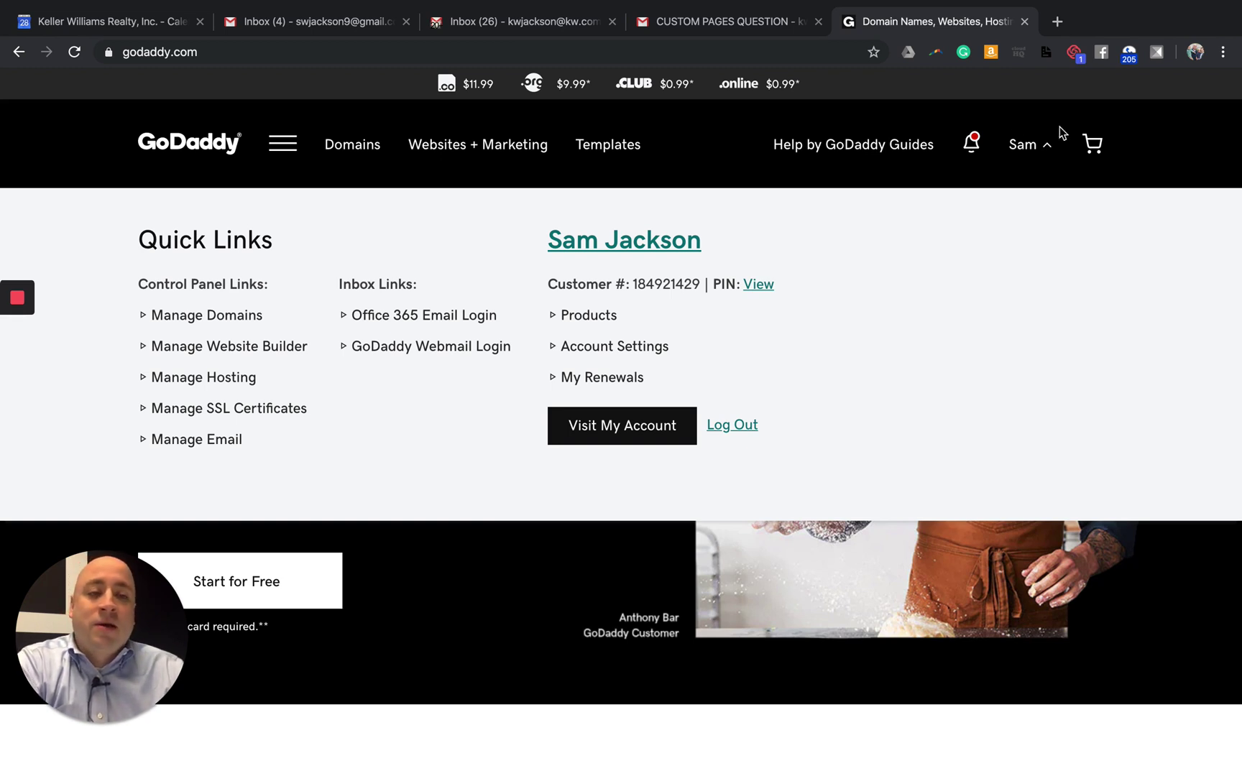
pyautogui.click(213, 320)
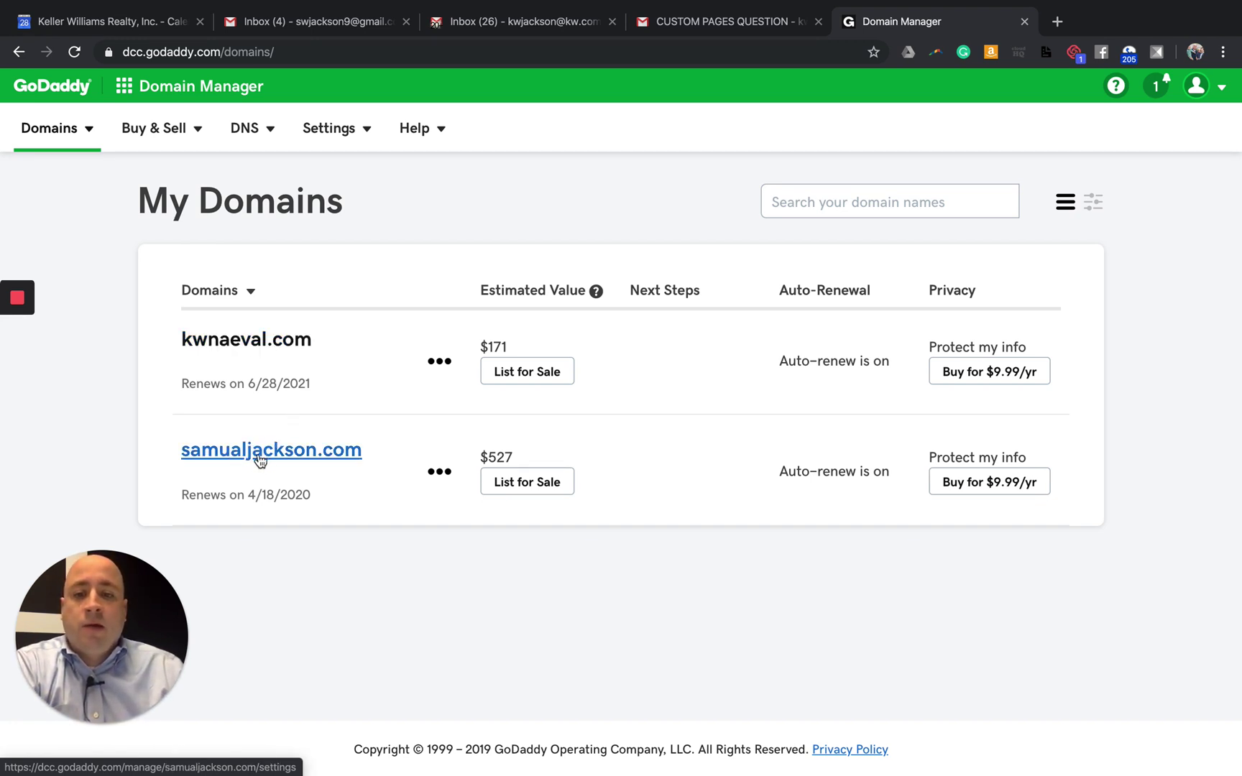
# Step: Open samualjackson.com, sign in with Facebook, and go to its DNS Management Forwarding section
pyautogui.click(287, 454)
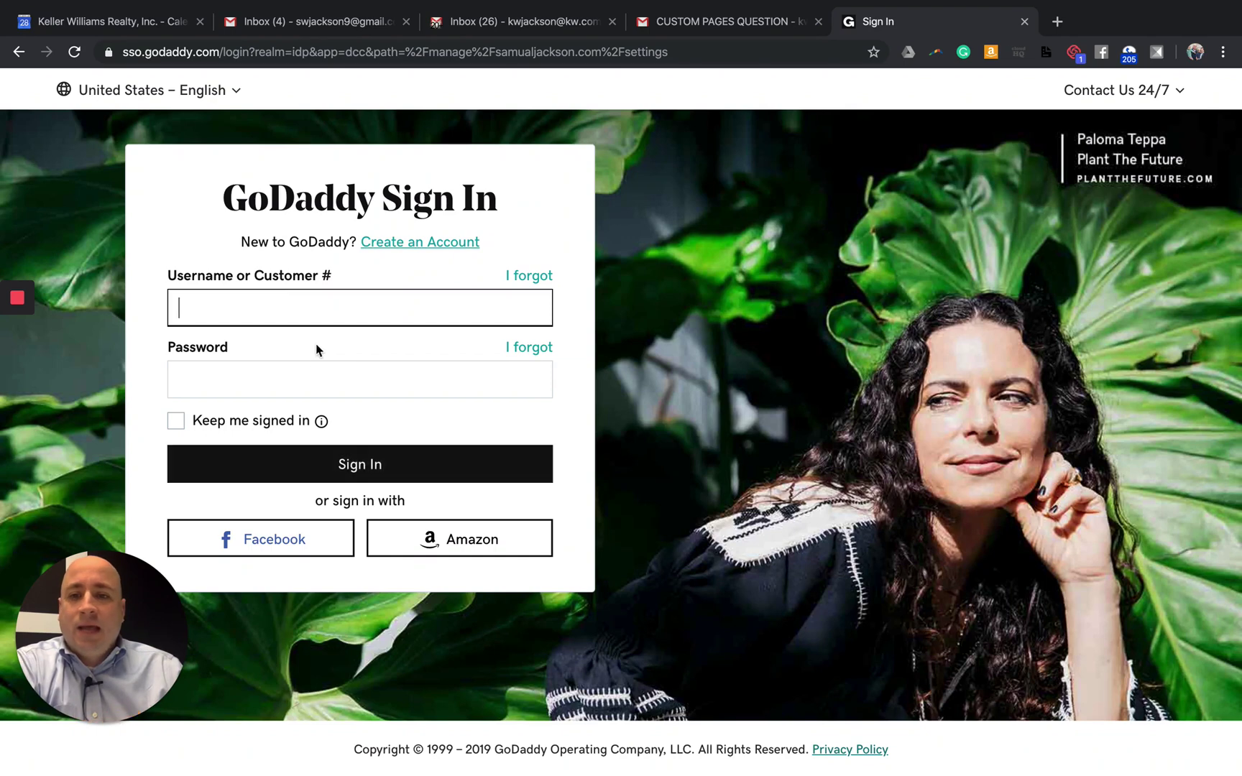
pyautogui.click(280, 538)
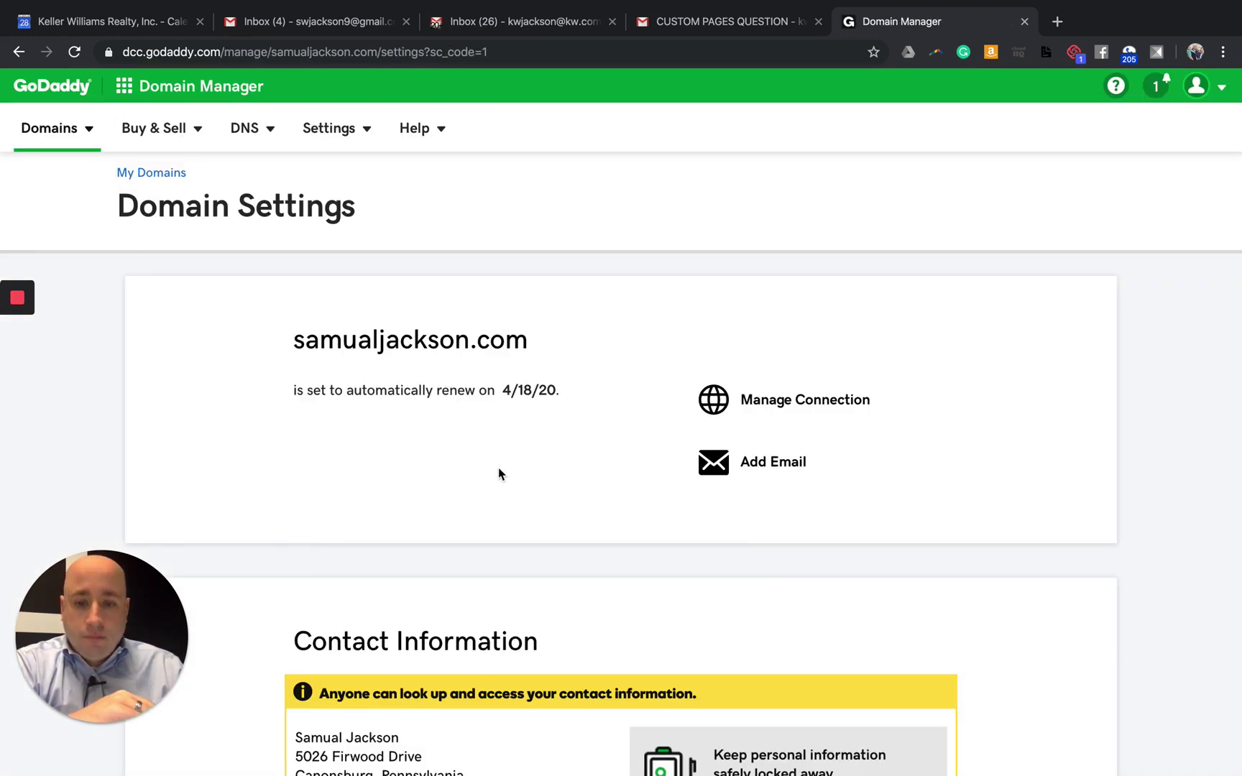
pyautogui.scroll(-4, 499, 471)
pyautogui.scroll(-8, 498, 466)
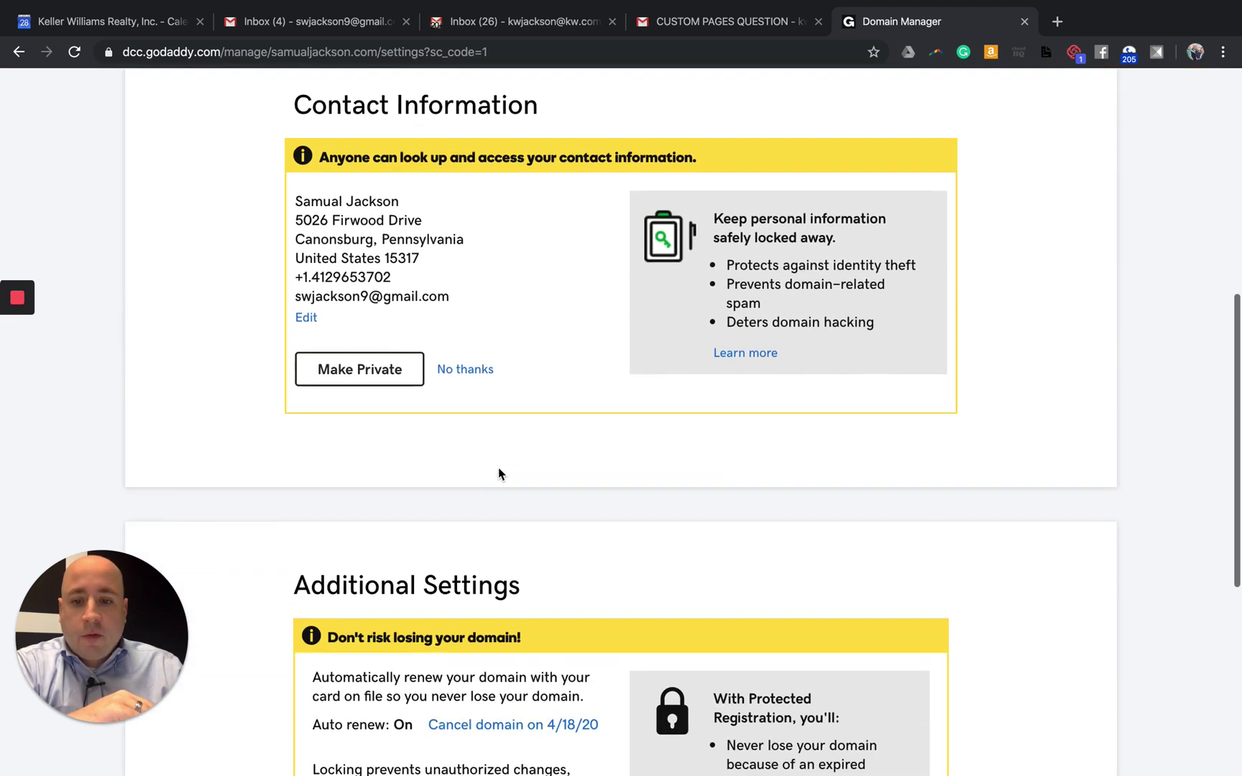
pyautogui.scroll(-2, 498, 467)
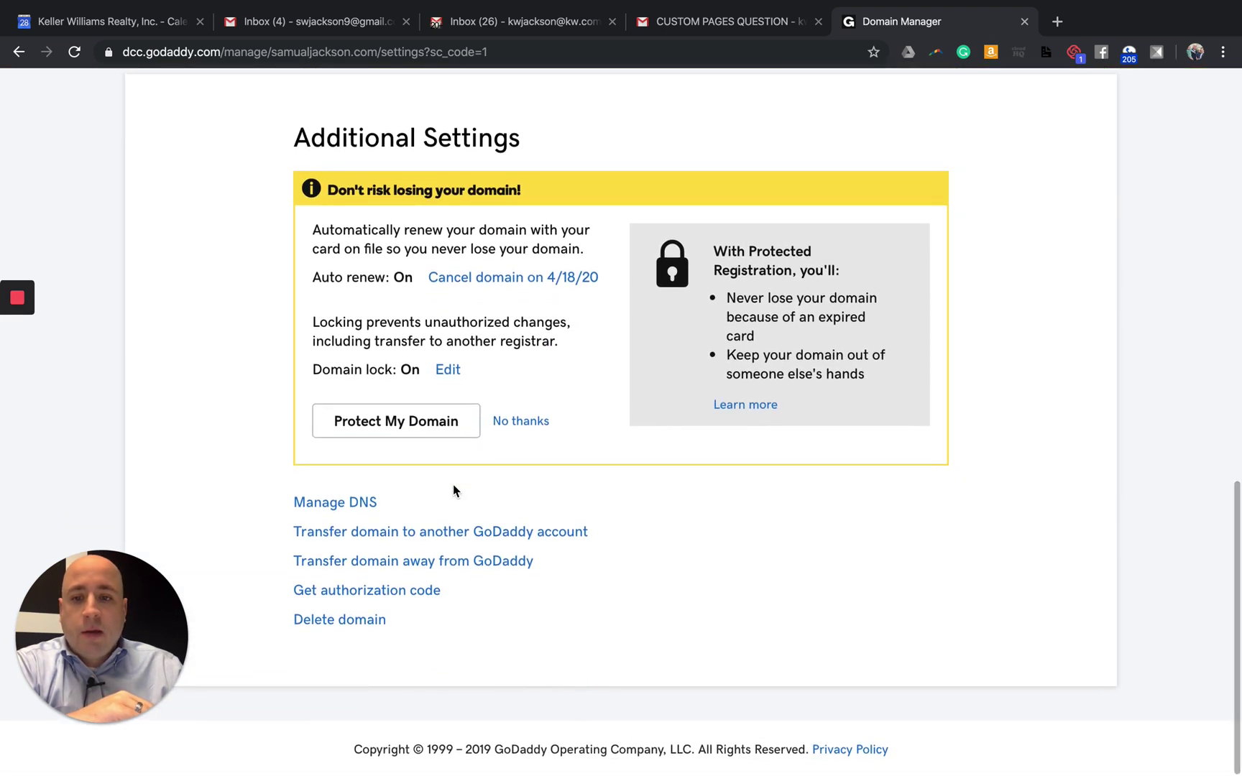
pyautogui.click(330, 504)
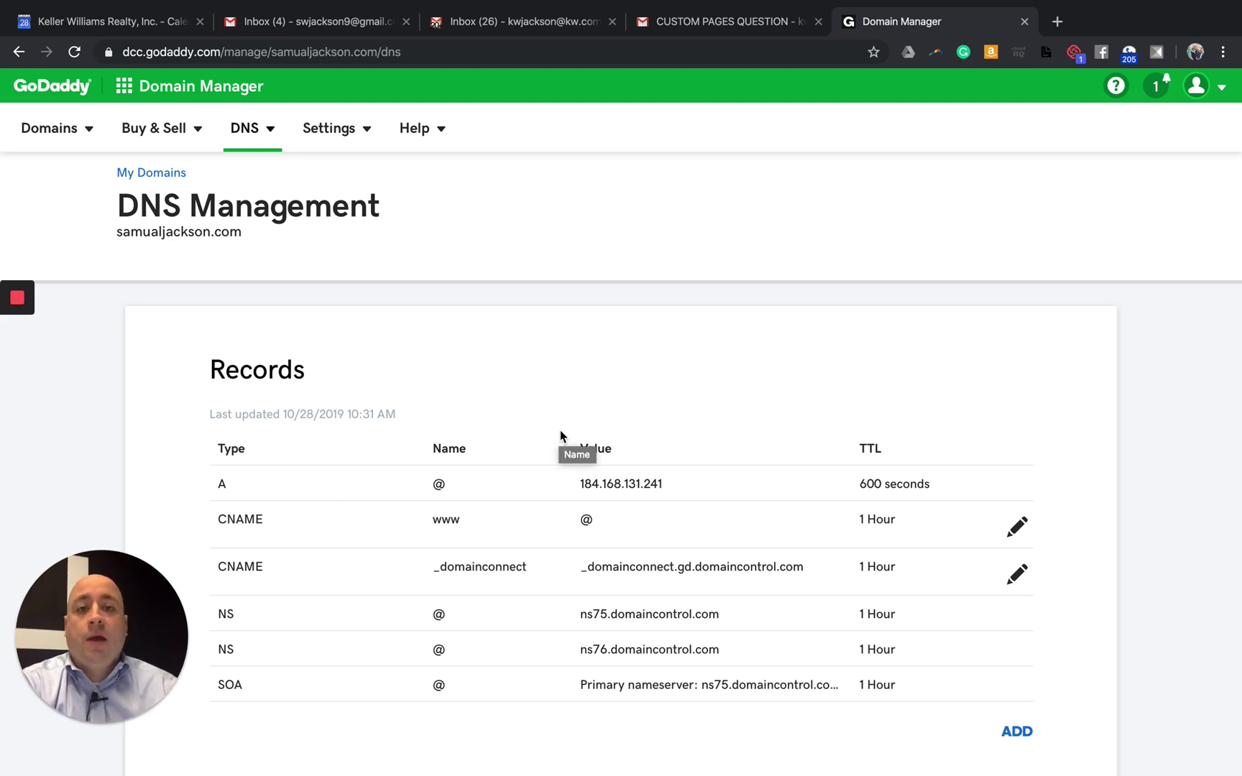
pyautogui.scroll(-10, 561, 436)
pyautogui.scroll(-2, 559, 436)
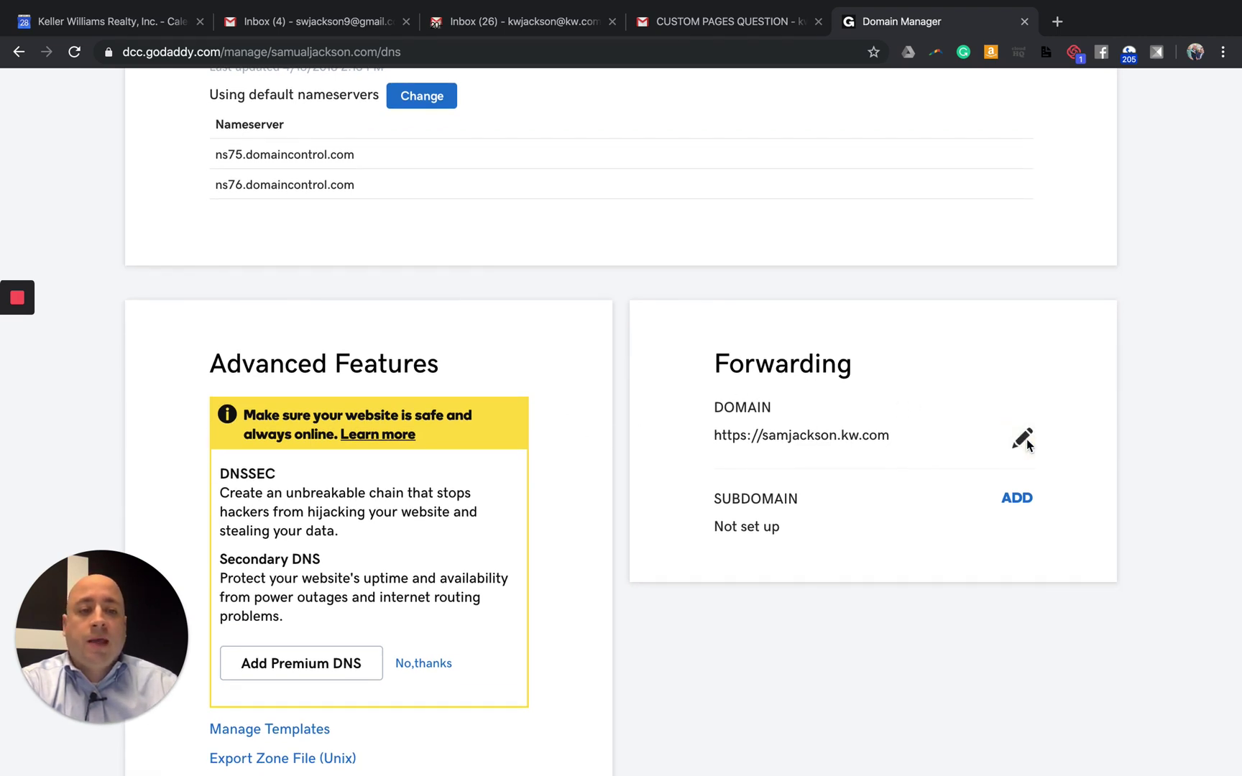
pyautogui.click(1025, 440)
pyautogui.click(834, 493)
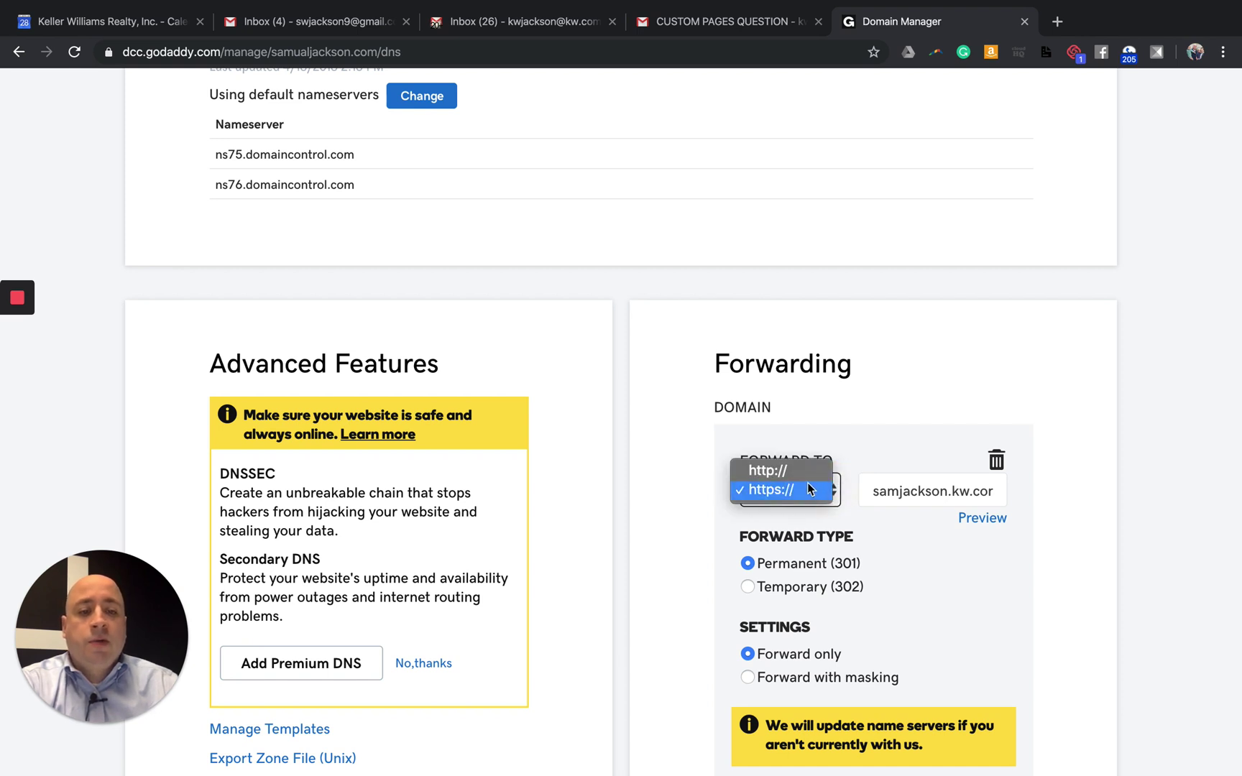
pyautogui.click(761, 492)
pyautogui.doubleClick(902, 493)
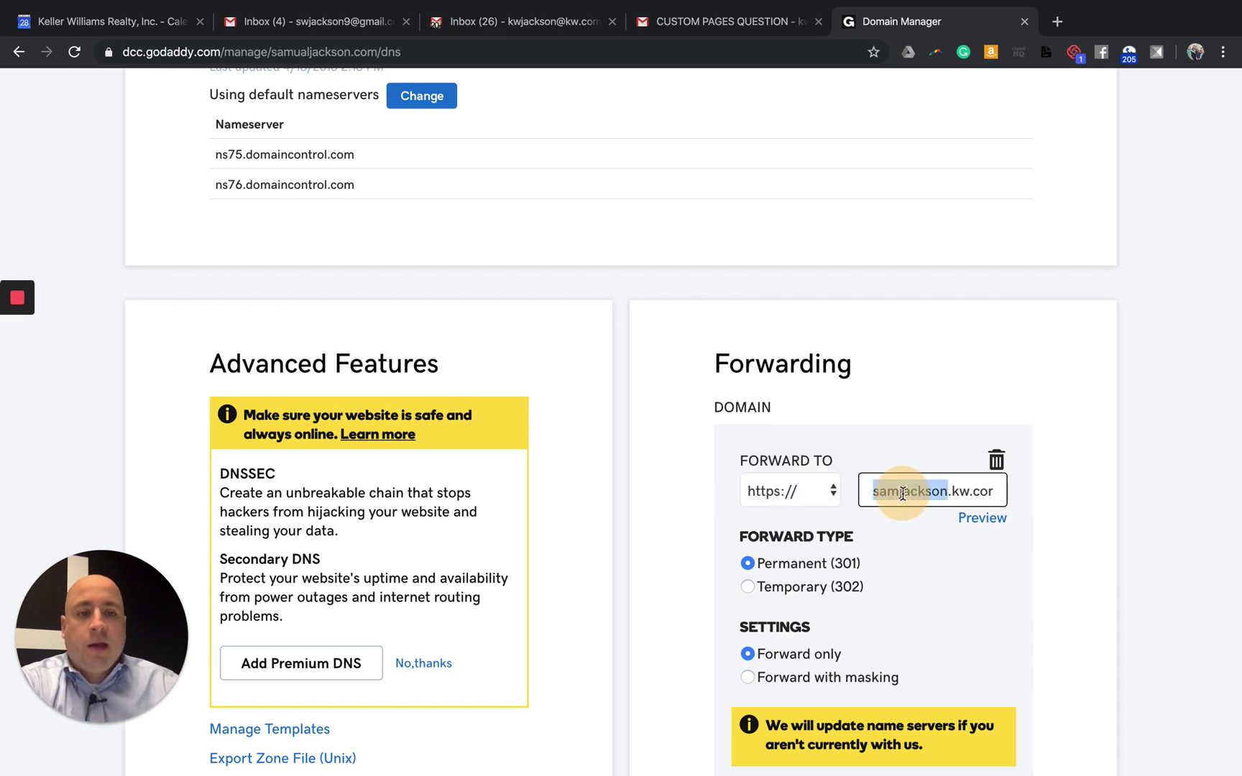
pyautogui.tripleClick(903, 494)
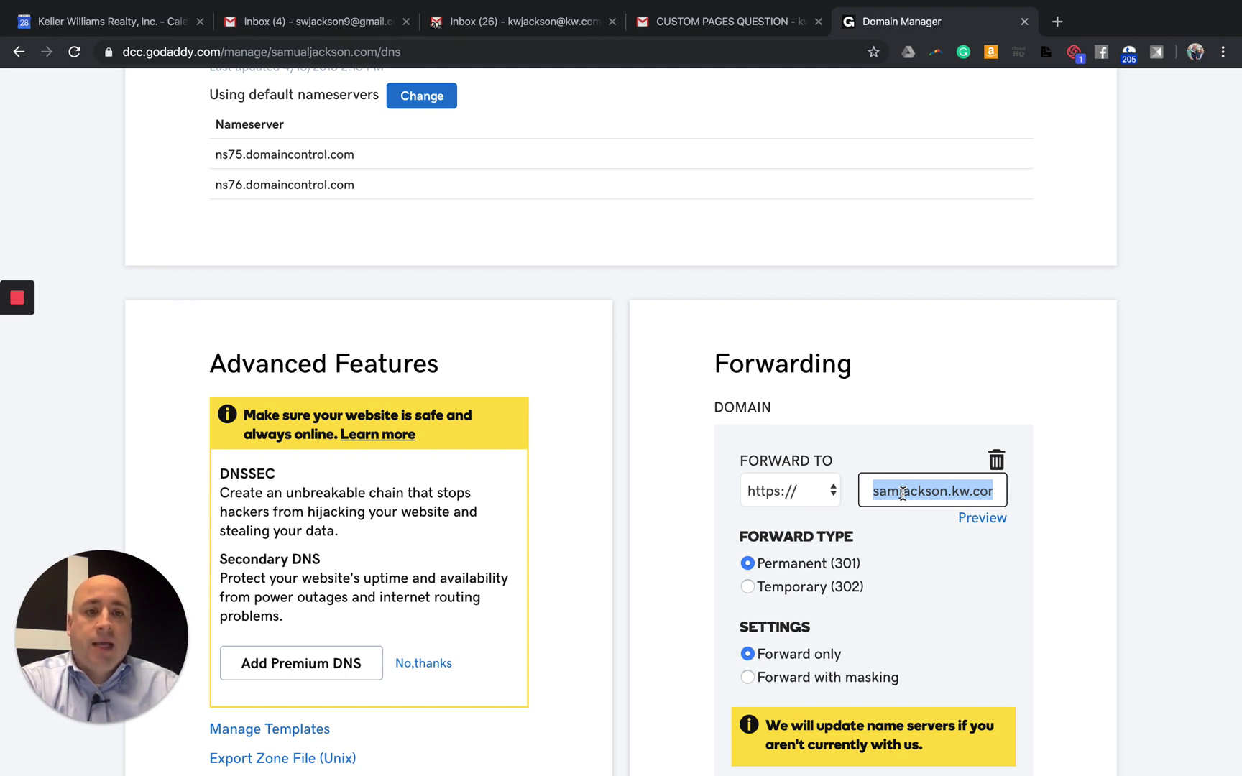
# Step: In a new tab, load the Keller Cloud agent login and sign in to KW Command
pyautogui.click(1060, 23)
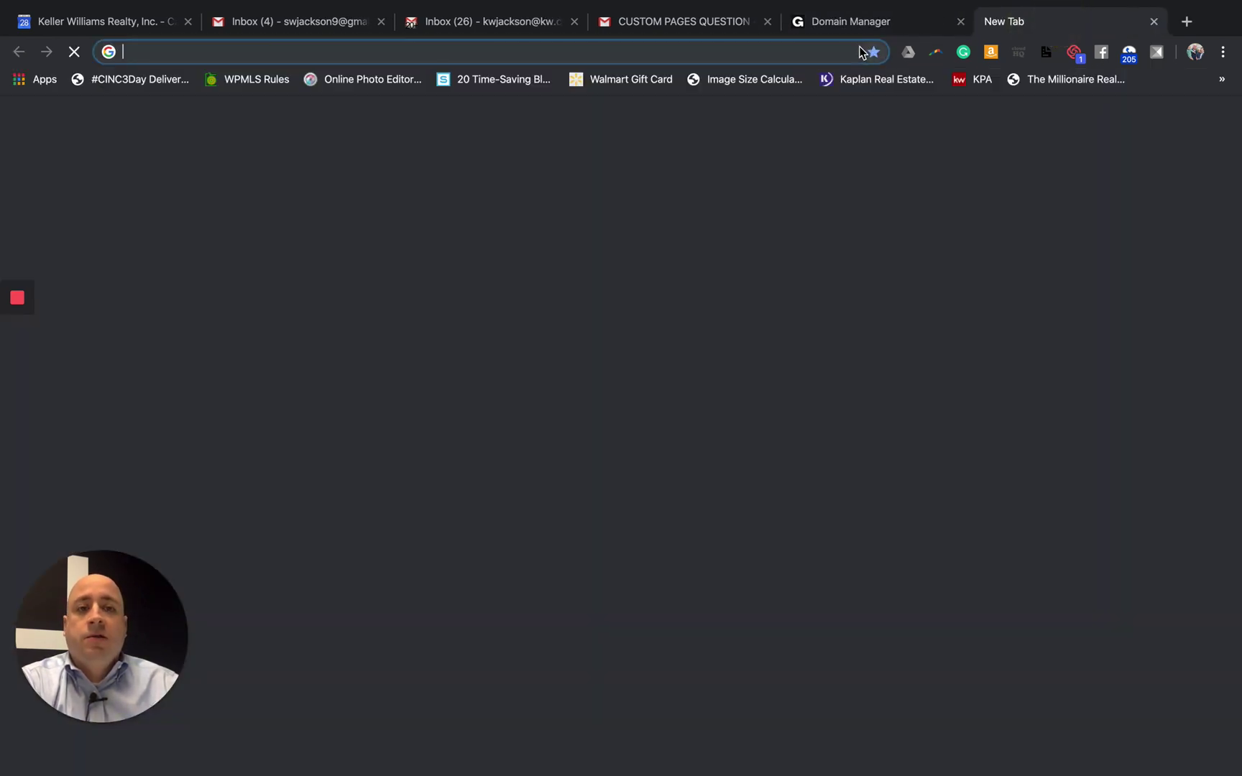
pyautogui.write('g')
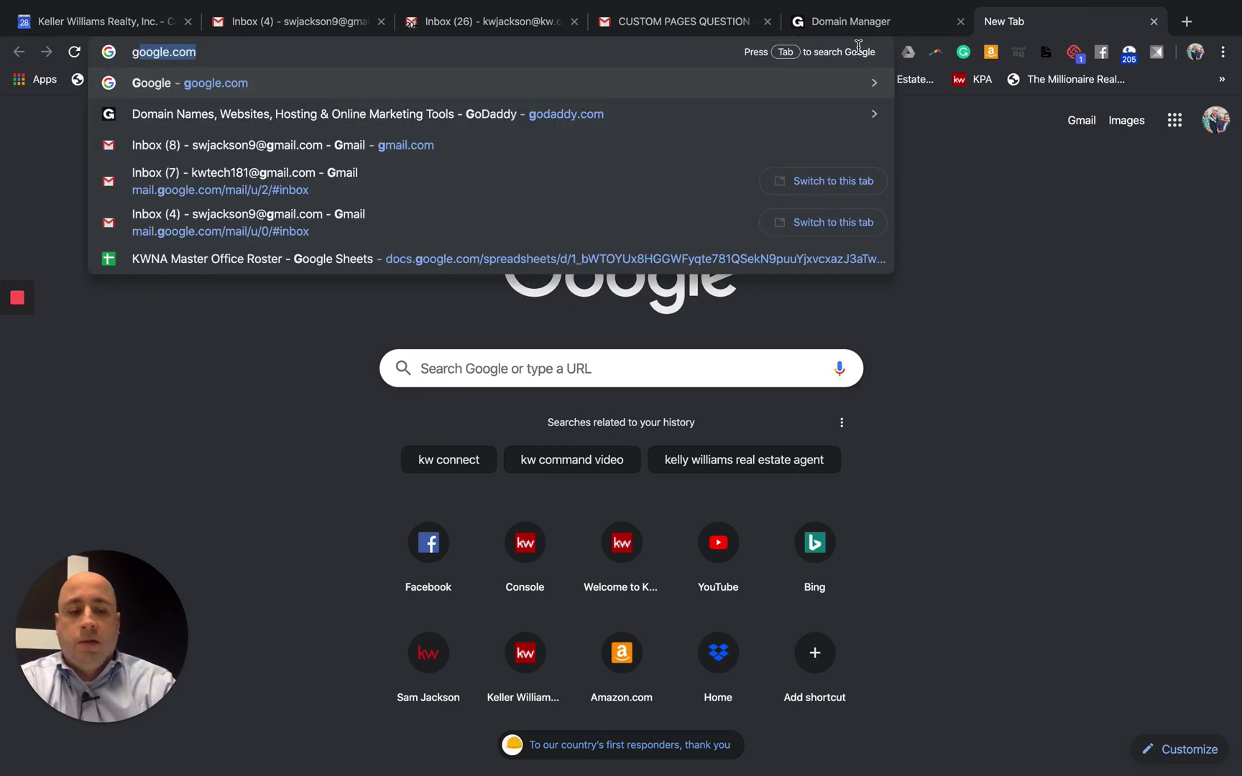
pyautogui.write('ag')
pyautogui.press('BackSpace')
pyautogui.press('BackSpace')
pyautogui.press('BackSpace')
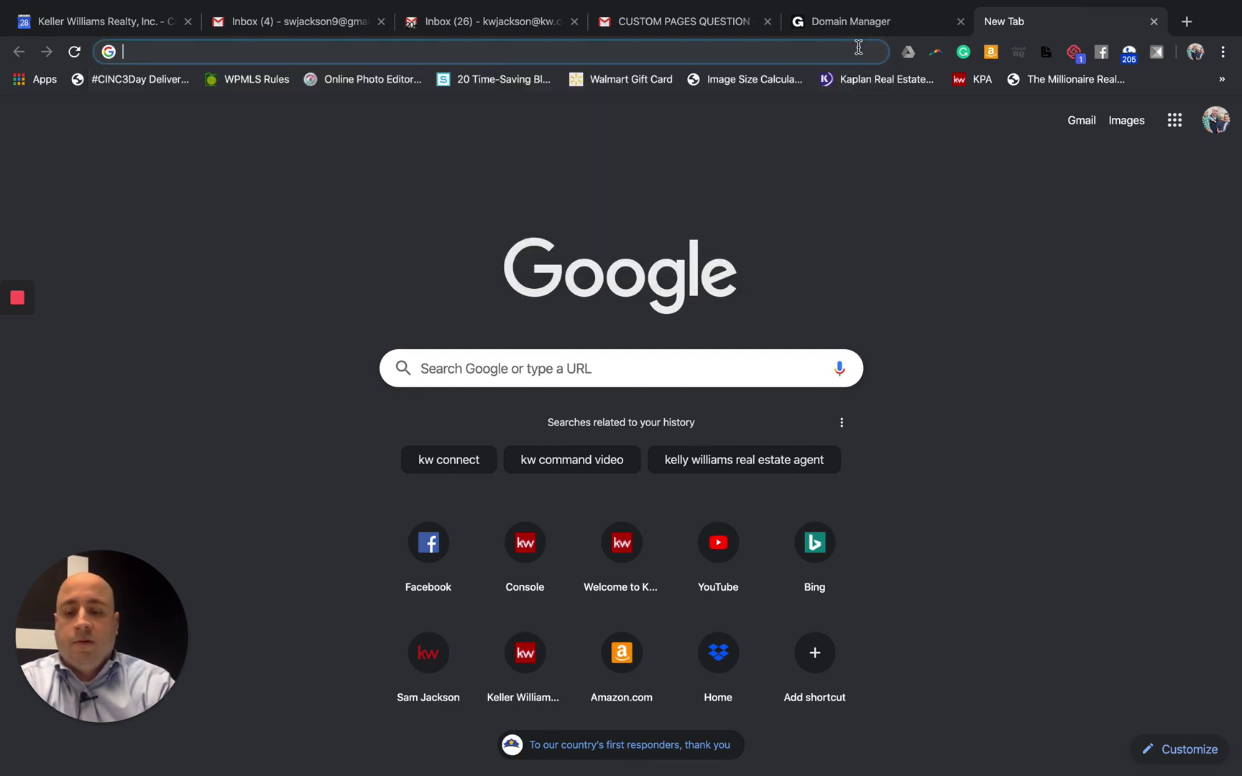
pyautogui.write('agen')
pyautogui.press('Return')
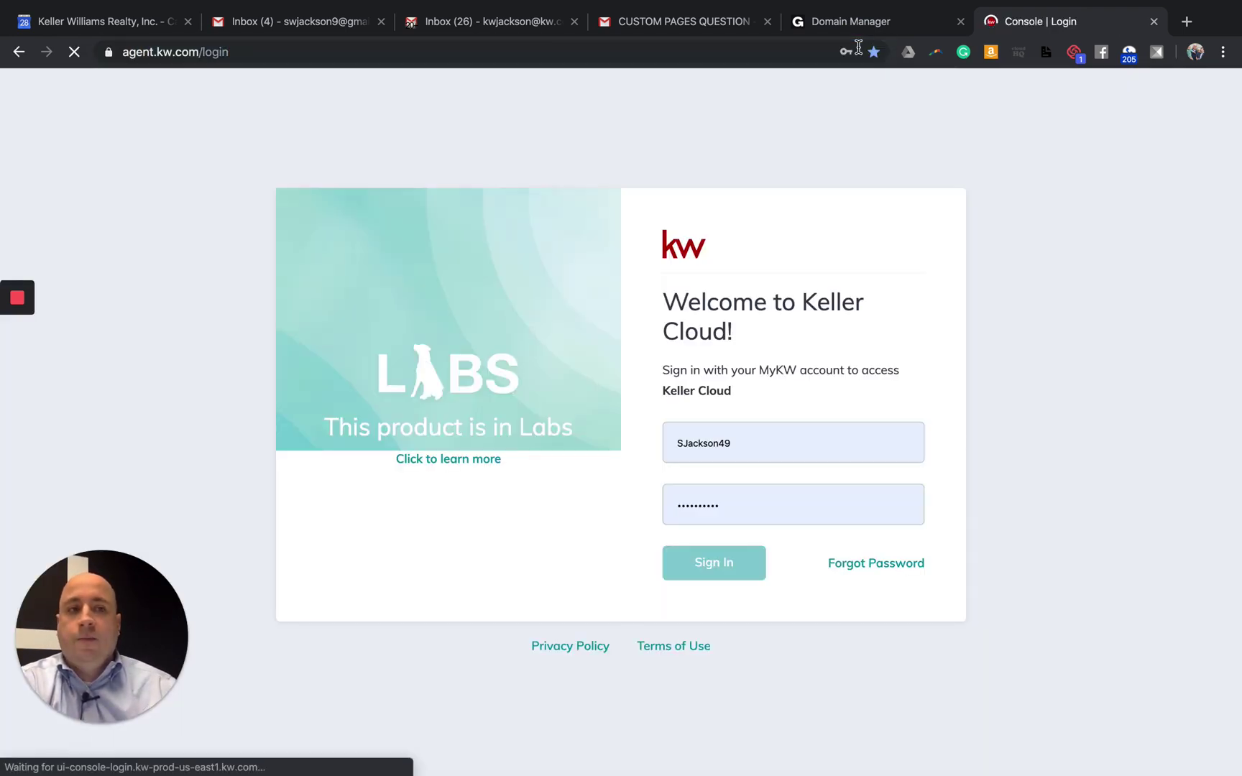
pyautogui.click(714, 562)
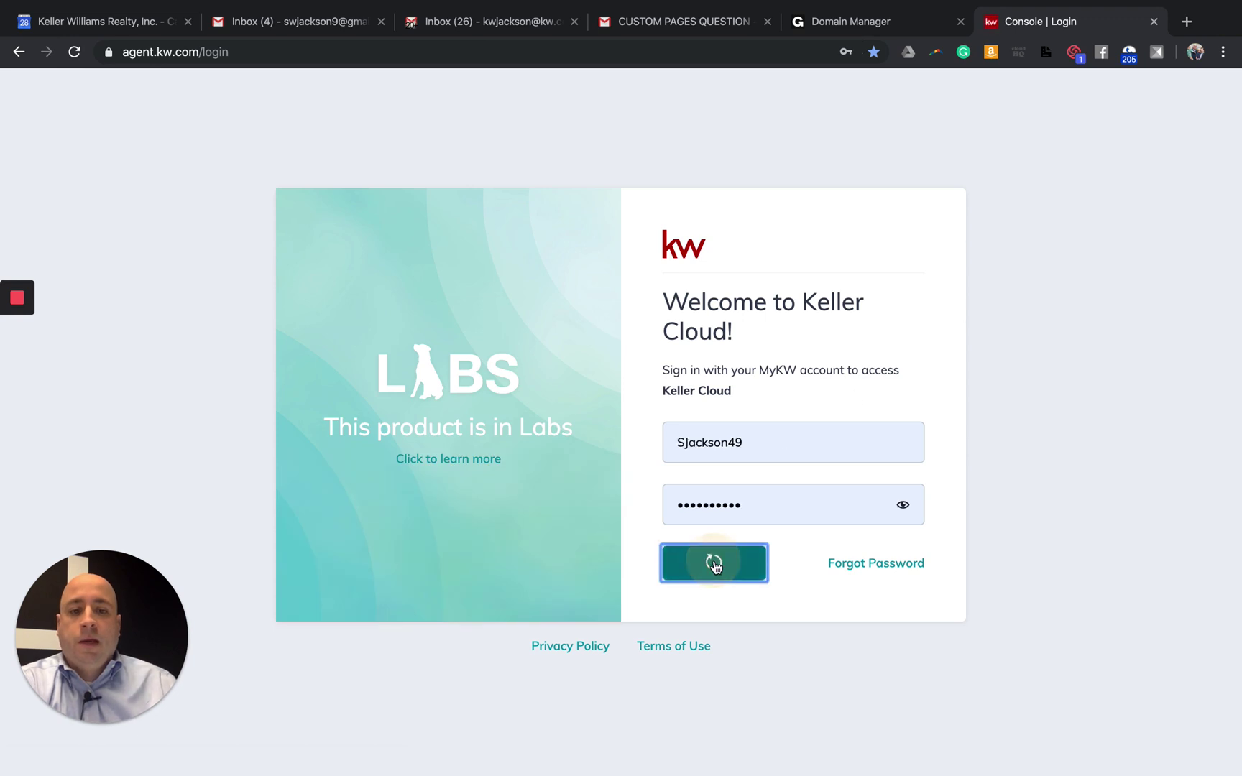
pyautogui.moveTo(152, 651); pyautogui.dragTo(252, 651)
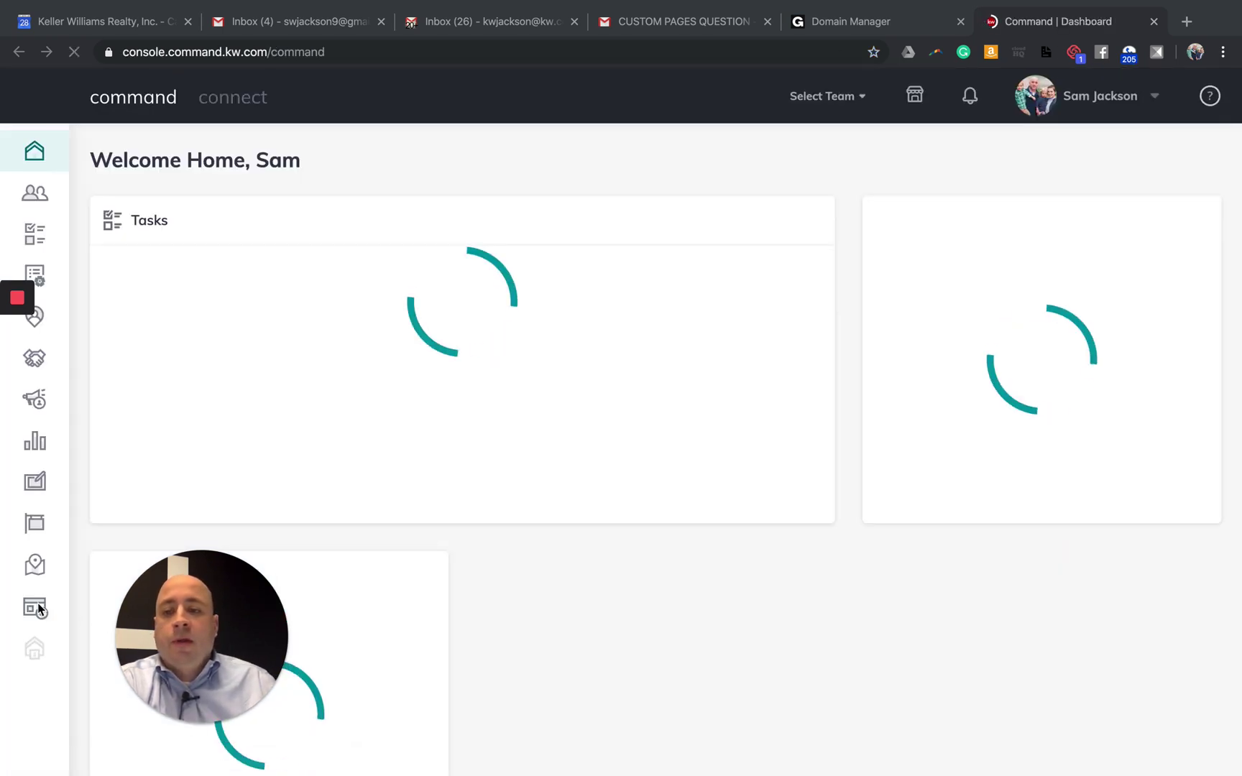
pyautogui.click(34, 609)
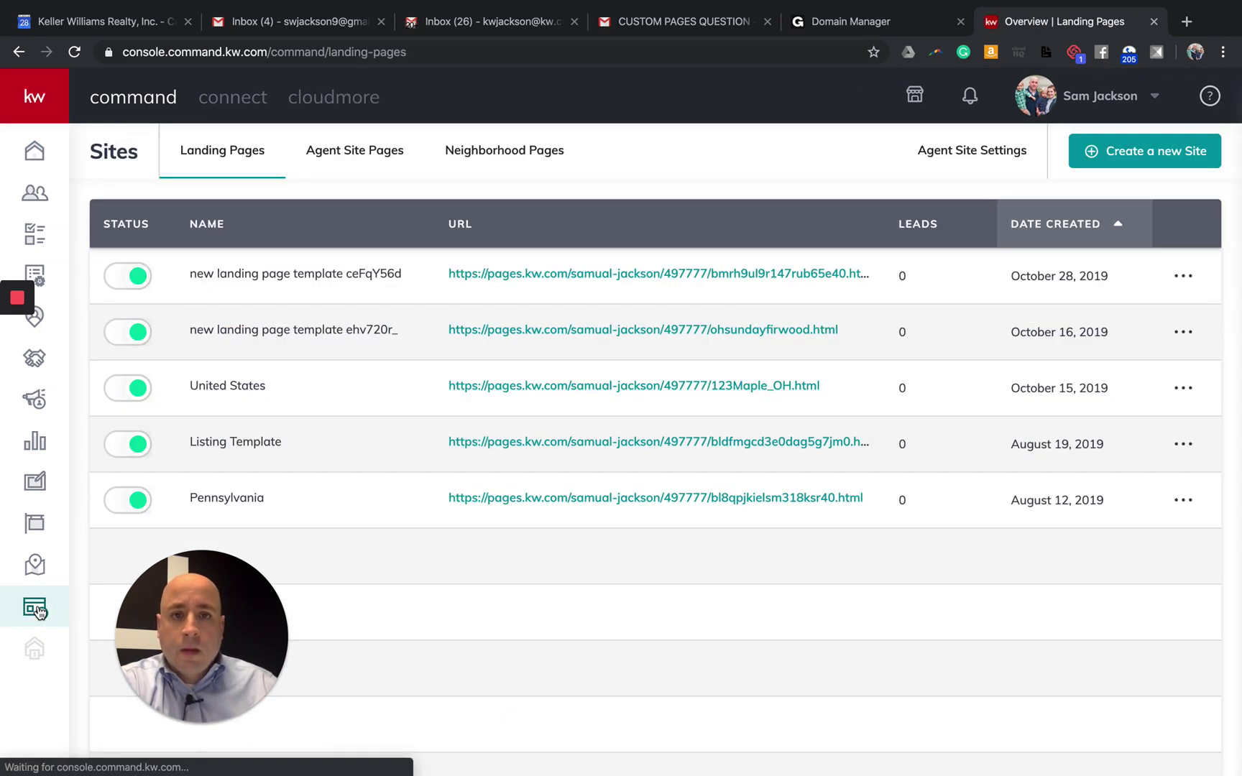
pyautogui.click(334, 166)
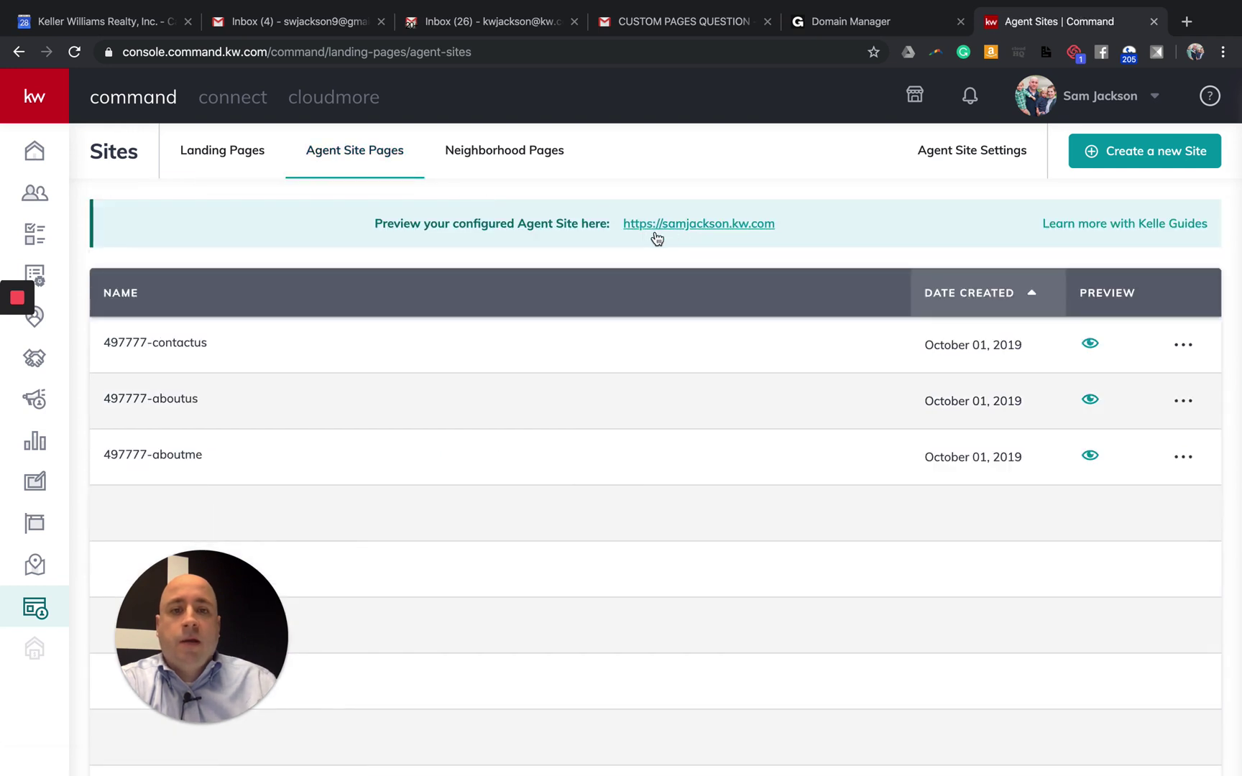
pyautogui.rightClick(732, 231)
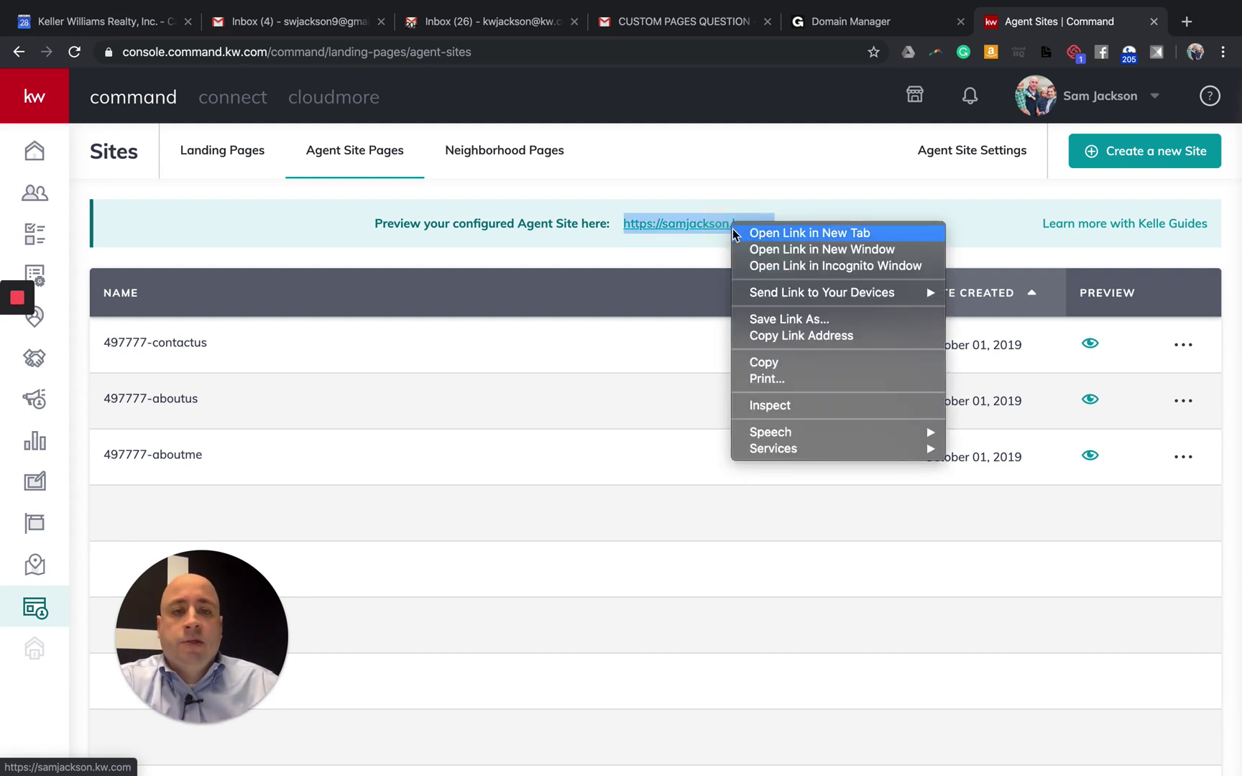
pyautogui.click(776, 363)
pyautogui.click(851, 20)
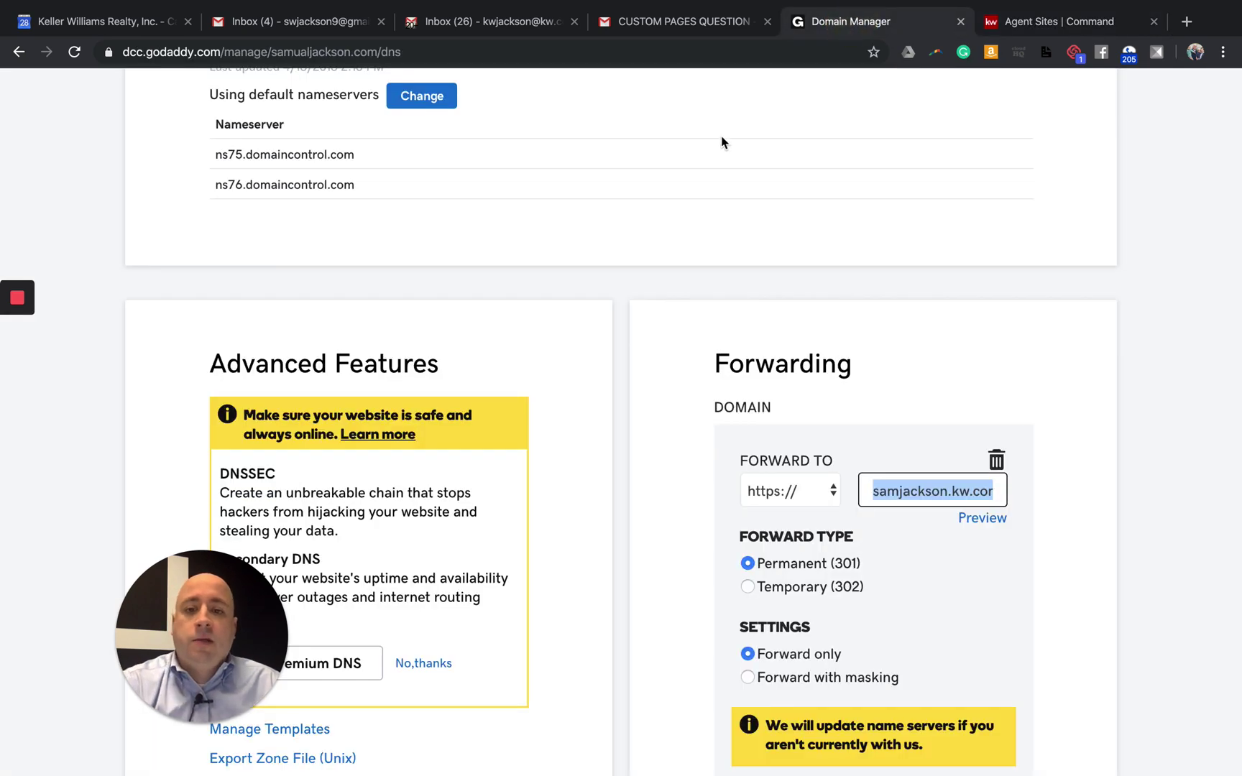
pyautogui.click(908, 489)
pyautogui.tripleClick(909, 488)
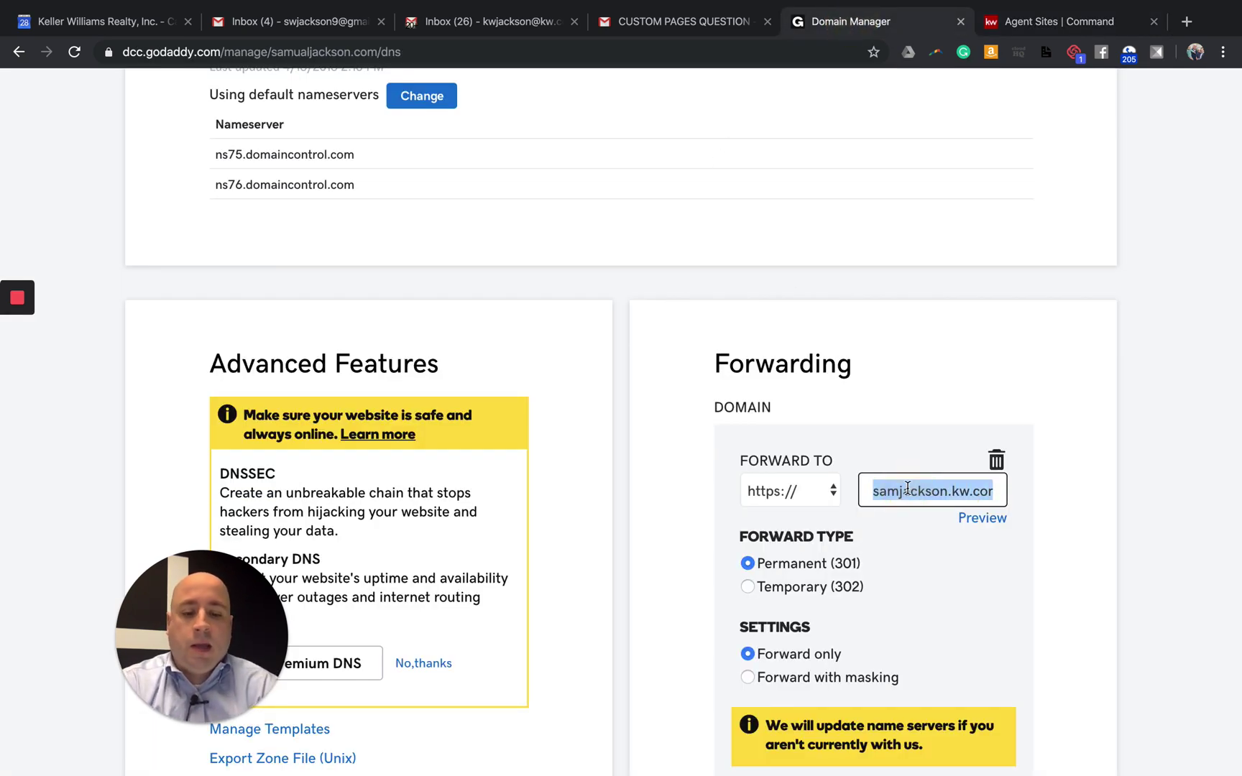
pyautogui.hotkey('ctrl', 'v')
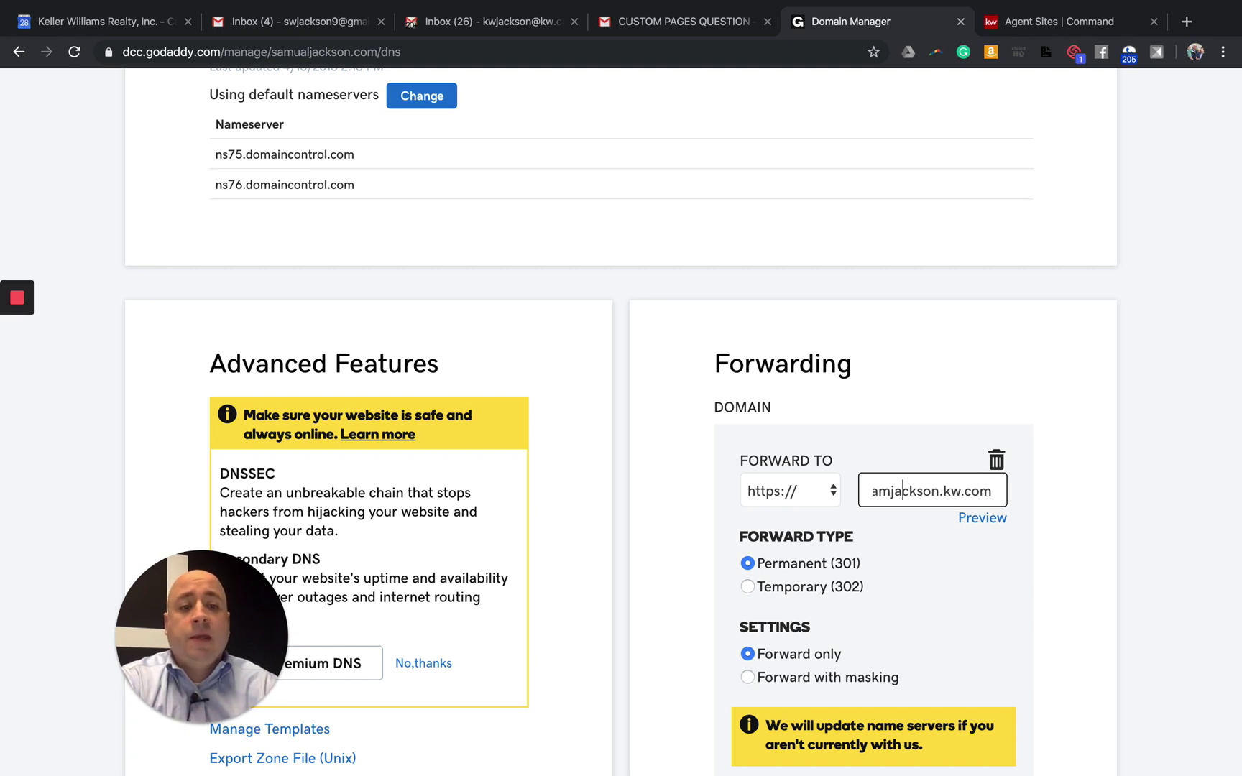
pyautogui.press('Home')
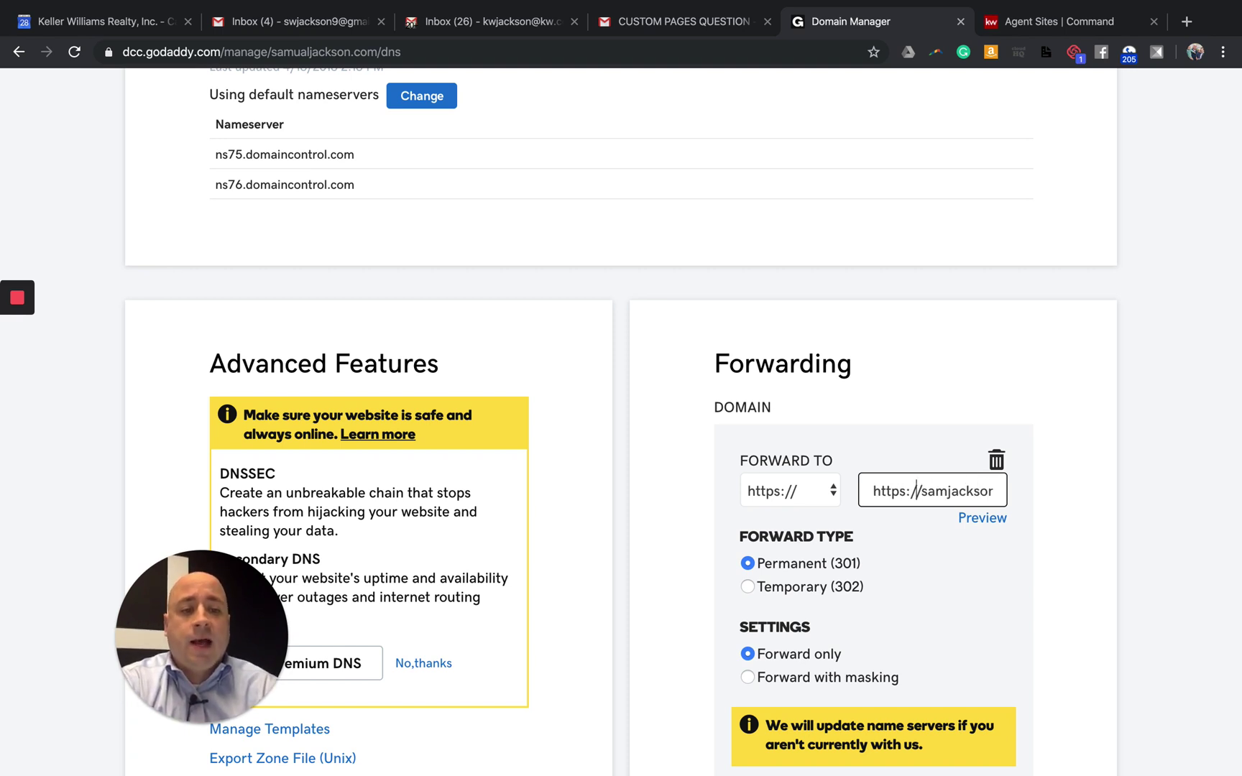
pyautogui.press('BackSpace')
pyautogui.press('BackSpace')
pyautogui.press('BackSpace')
pyautogui.press('BackSpace')
pyautogui.press('BackSpace')
pyautogui.press('BackSpace')
pyautogui.press('BackSpace')
pyautogui.press('BackSpace')
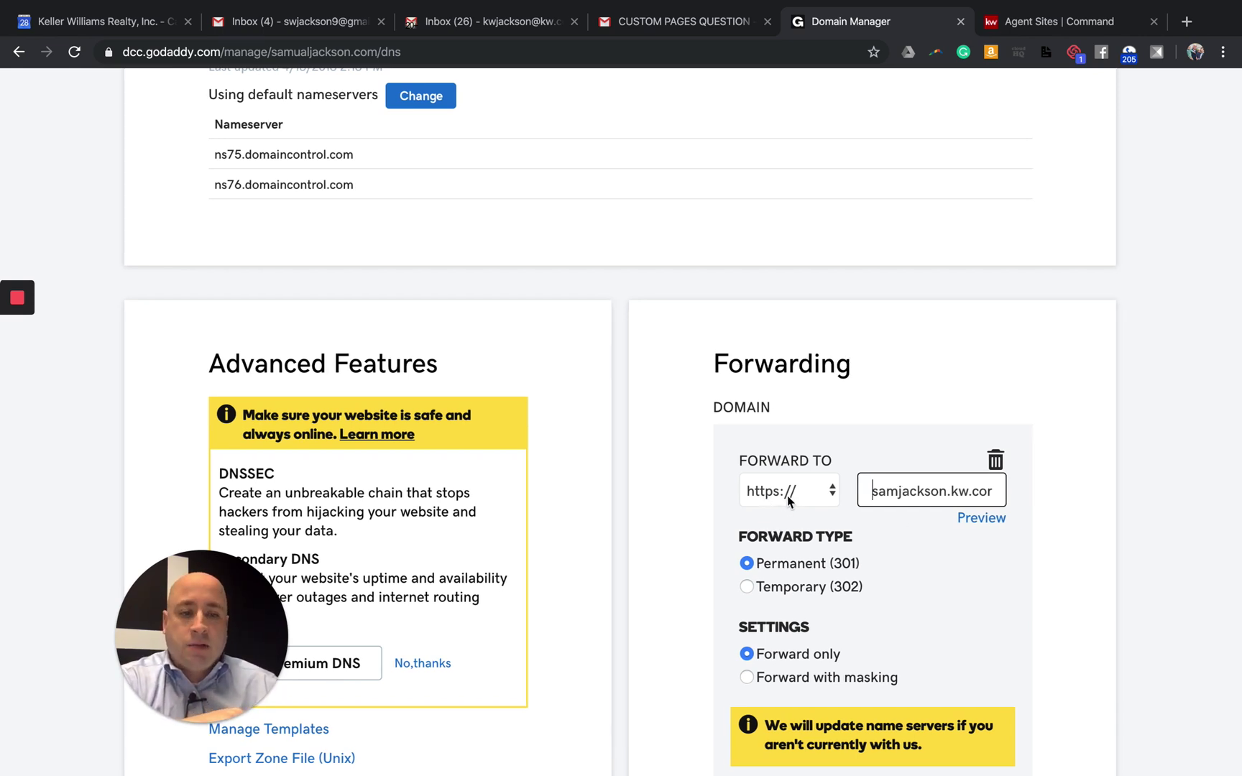
# Step: Preview the forwarding destination to confirm it opens the KW agent site, then close it
pyautogui.click(974, 522)
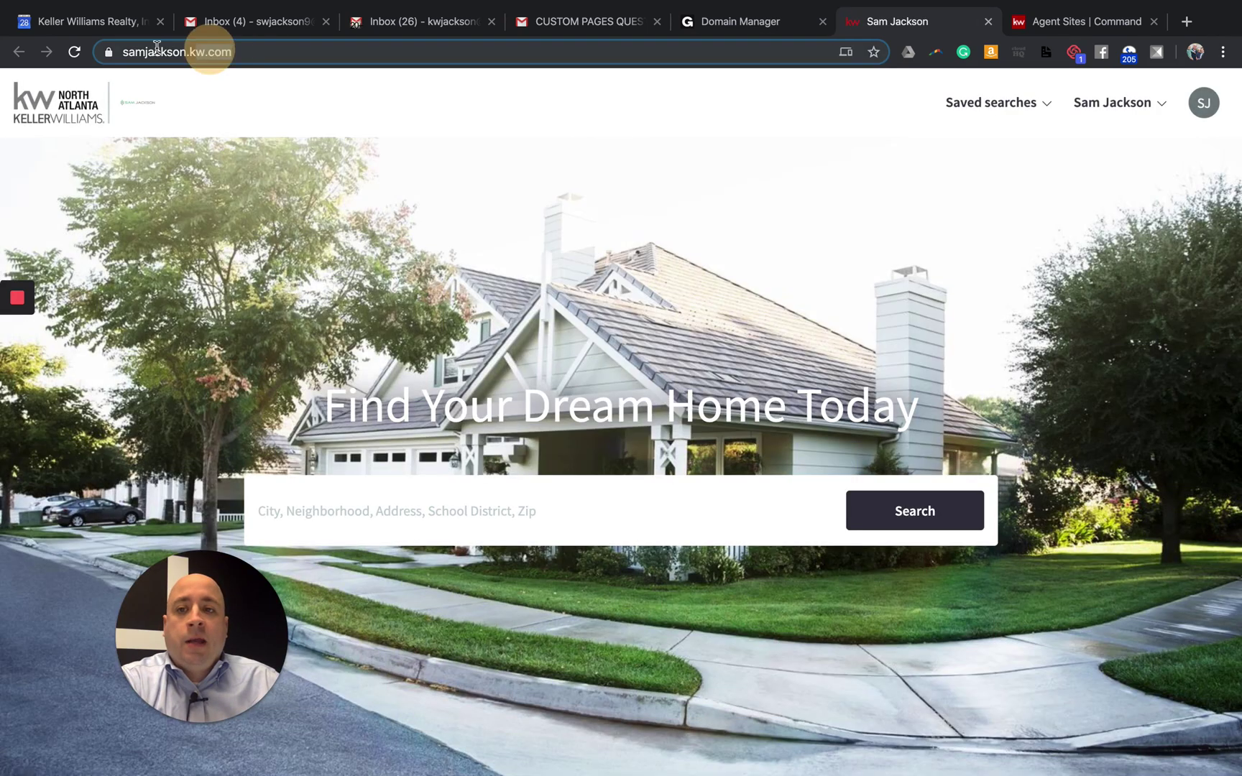
pyautogui.moveTo(138, 47); pyautogui.dragTo(305, 122)
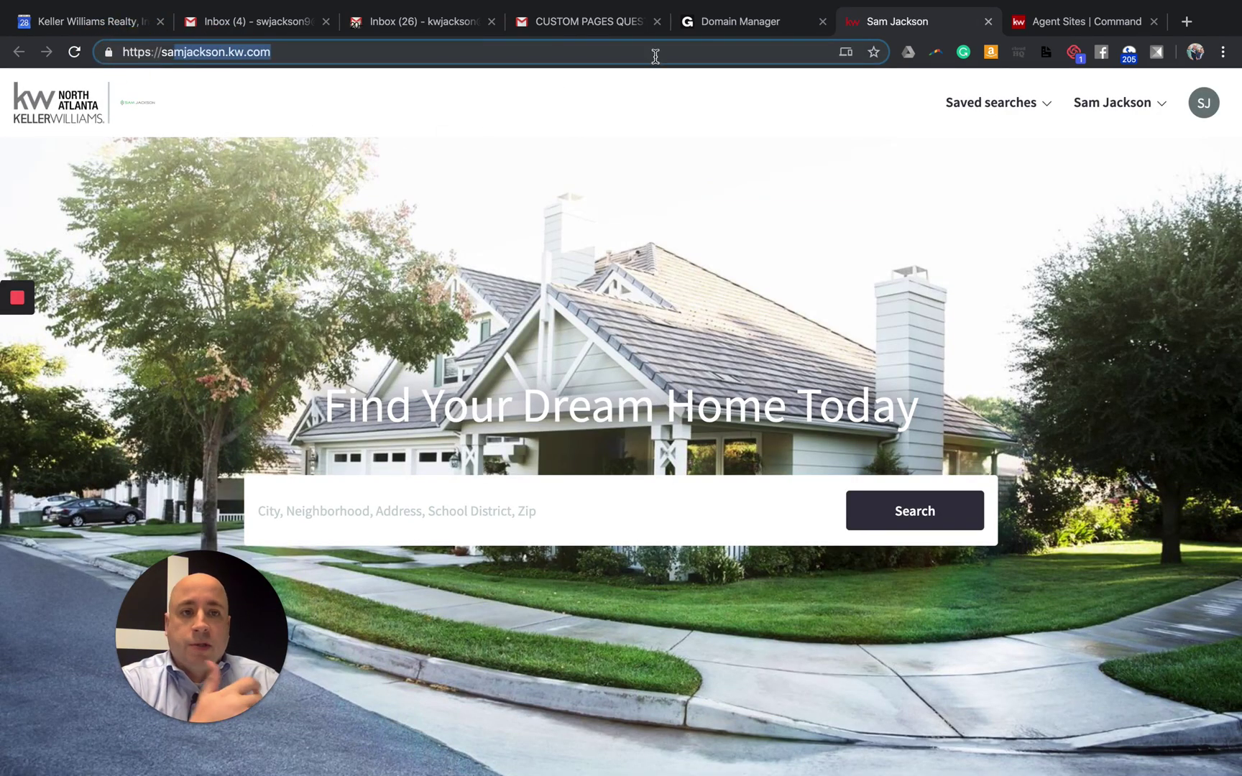
pyautogui.click(989, 24)
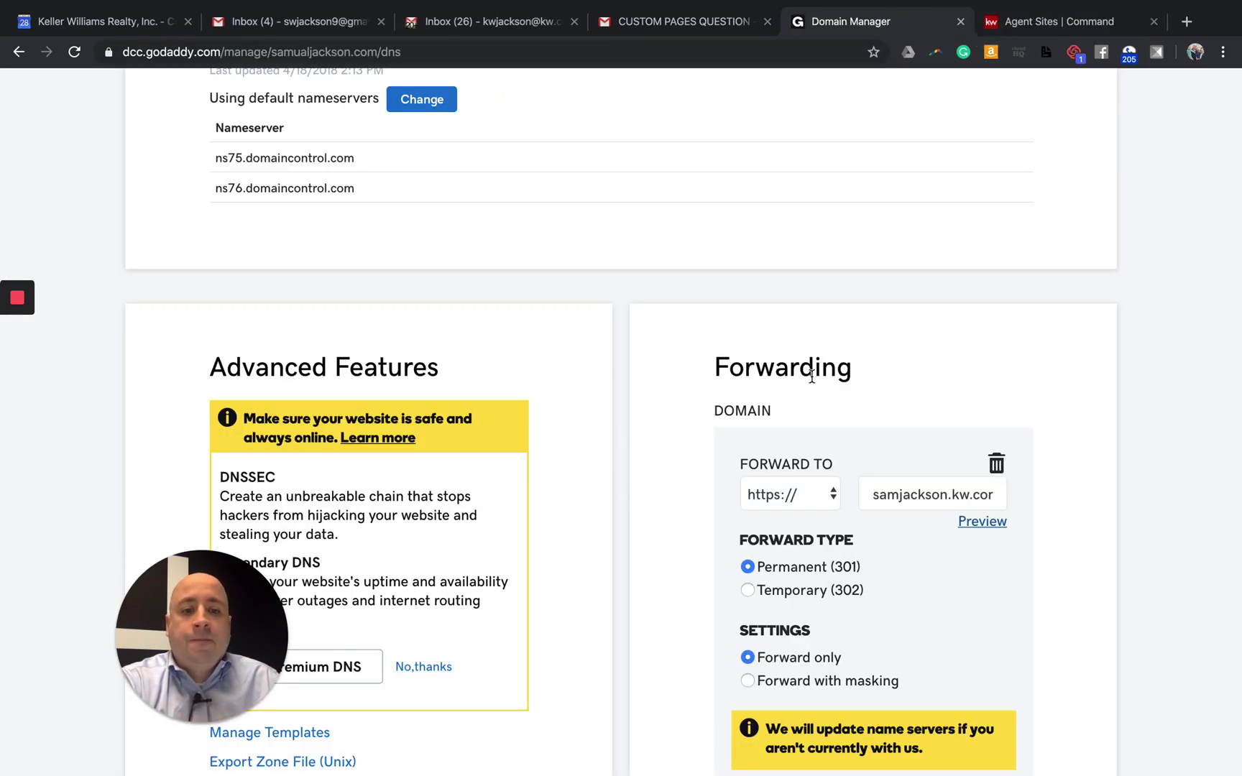
# Step: Switch the forwarding type to Forward with masking to show its extra fields
pyautogui.scroll(-5, 812, 376)
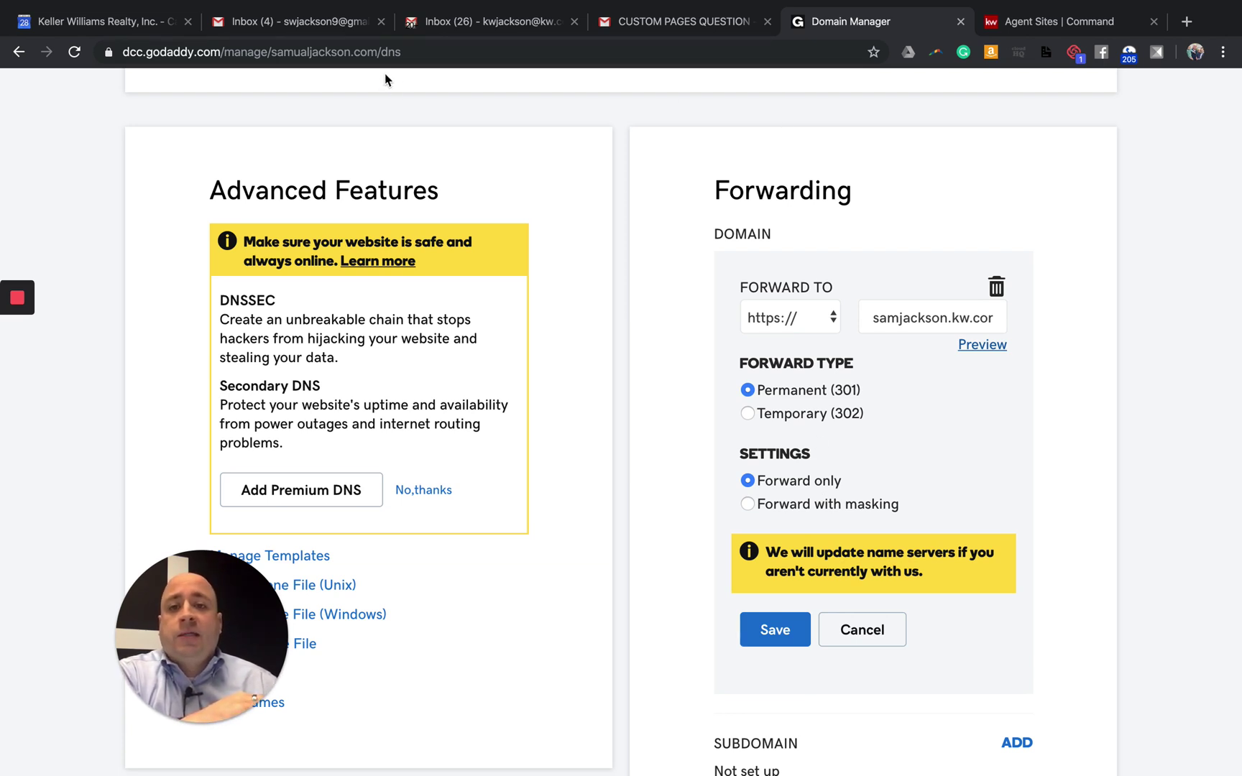
pyautogui.moveTo(410, 48); pyautogui.dragTo(182, 61)
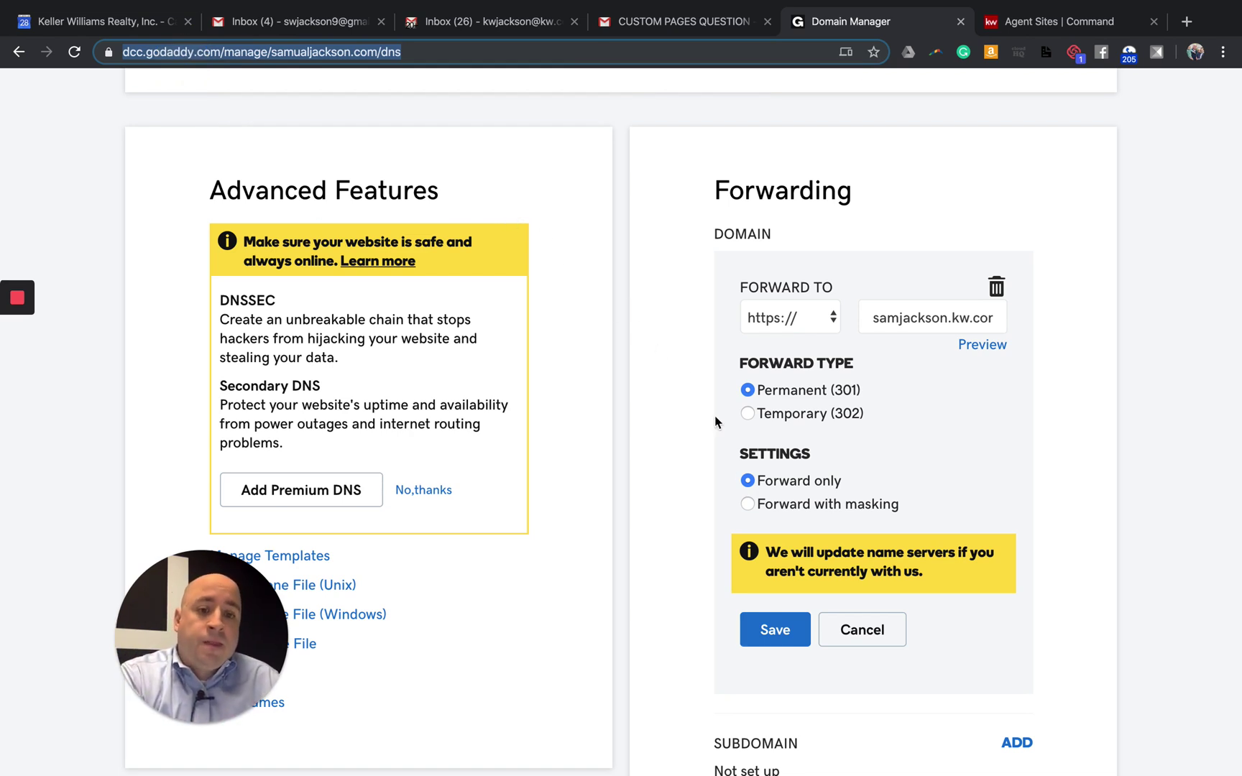
pyautogui.click(747, 505)
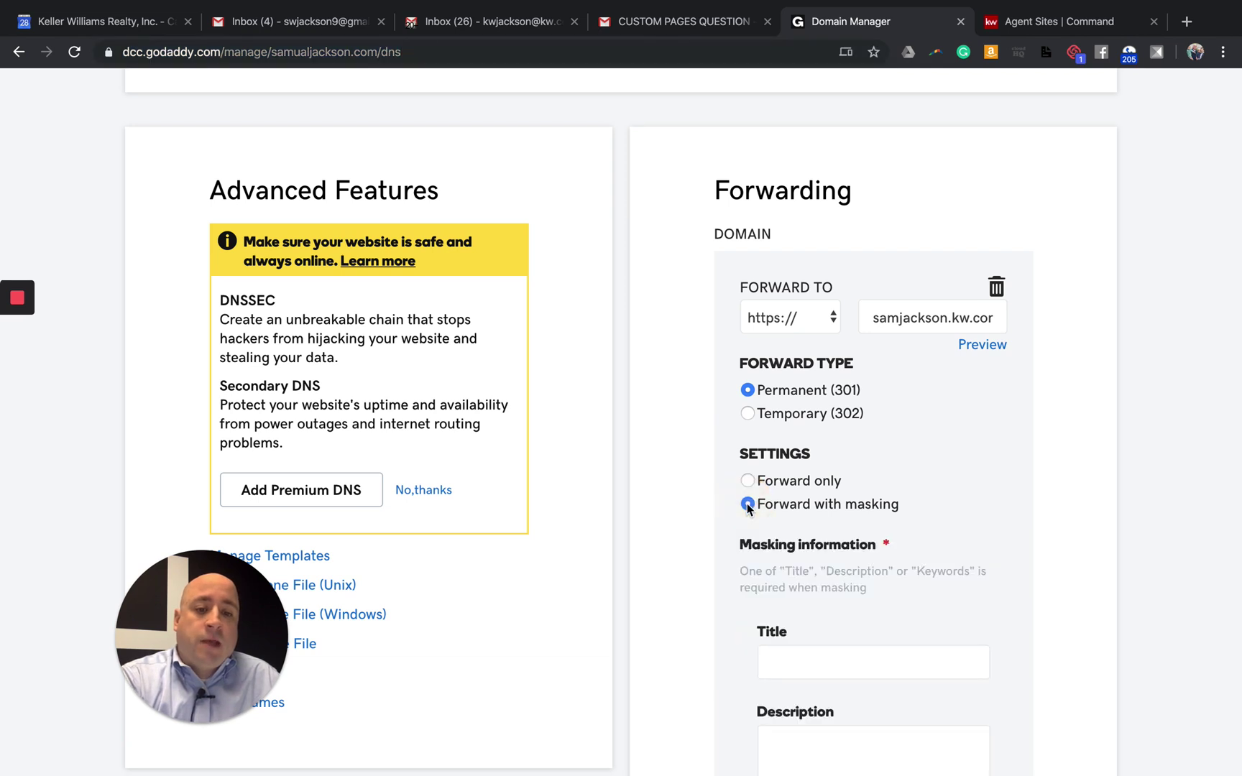
# Step: Open the agent site from the Command tab, then set forwarding back to Forward only
pyautogui.click(1024, 22)
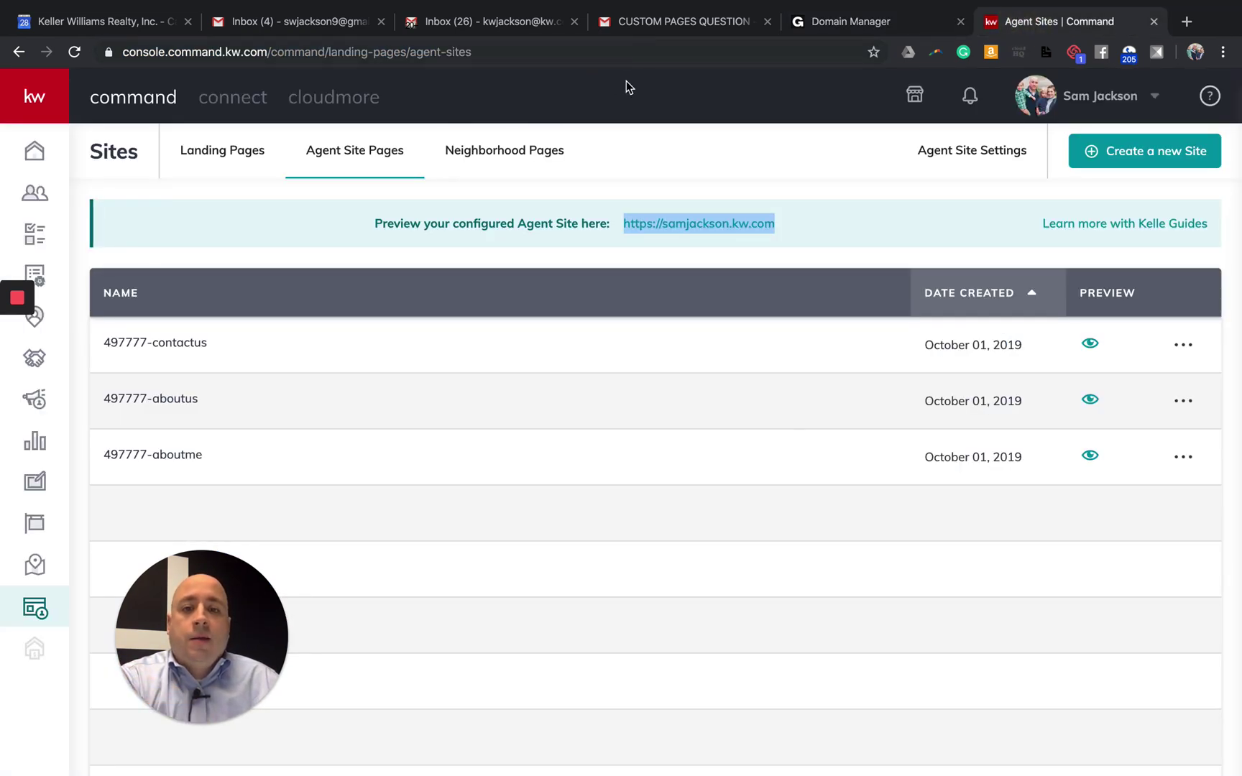
pyautogui.click(675, 230)
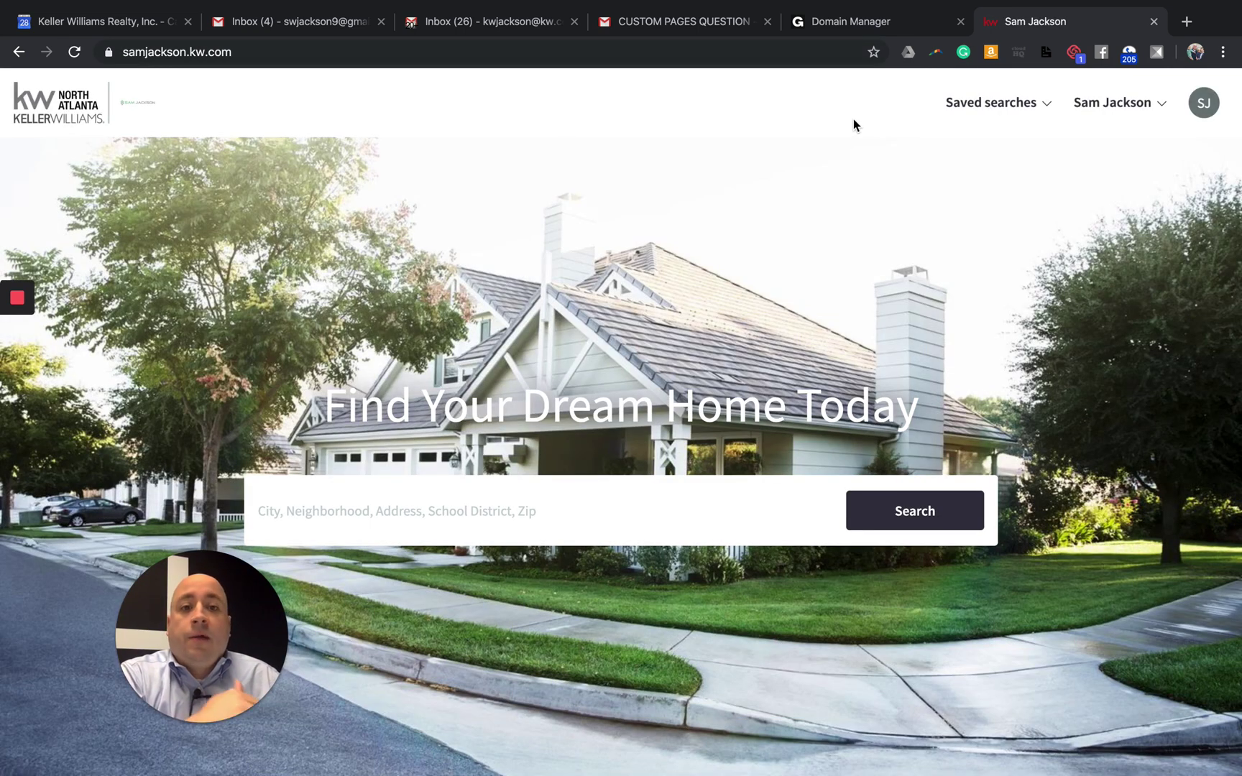
pyautogui.click(856, 23)
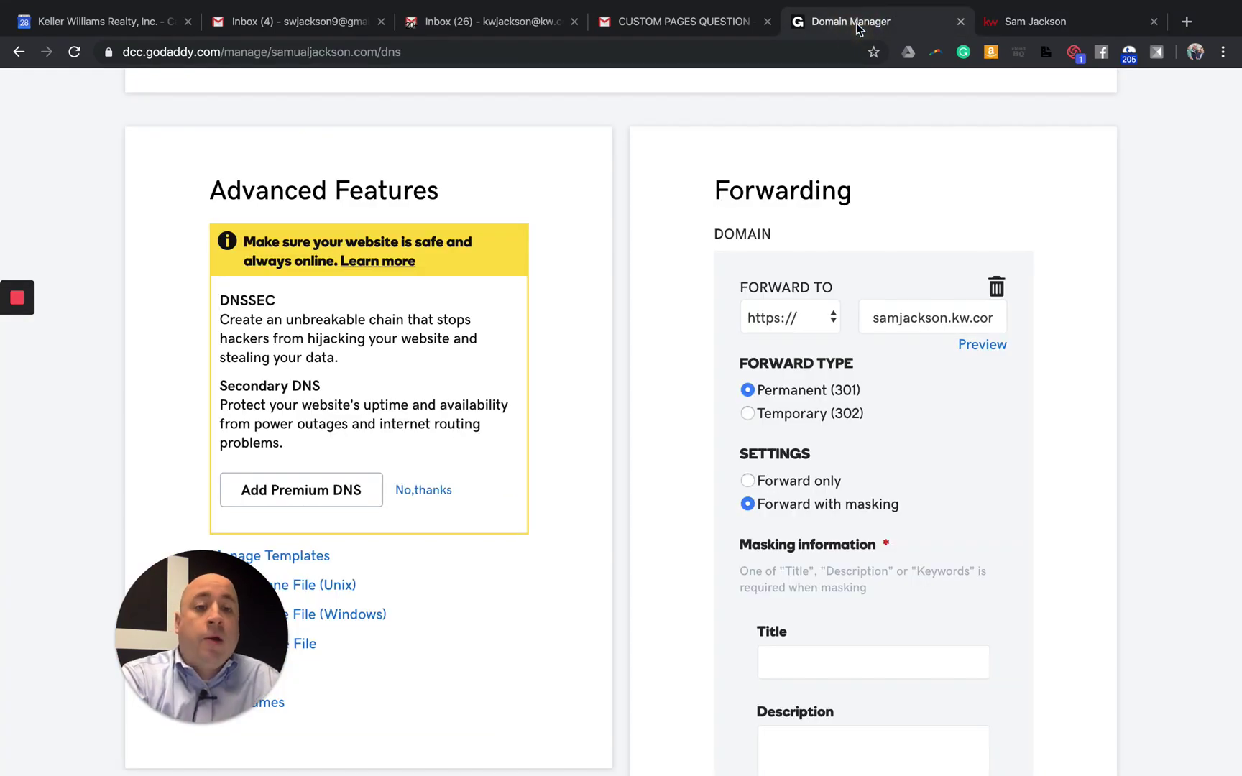
pyautogui.click(749, 483)
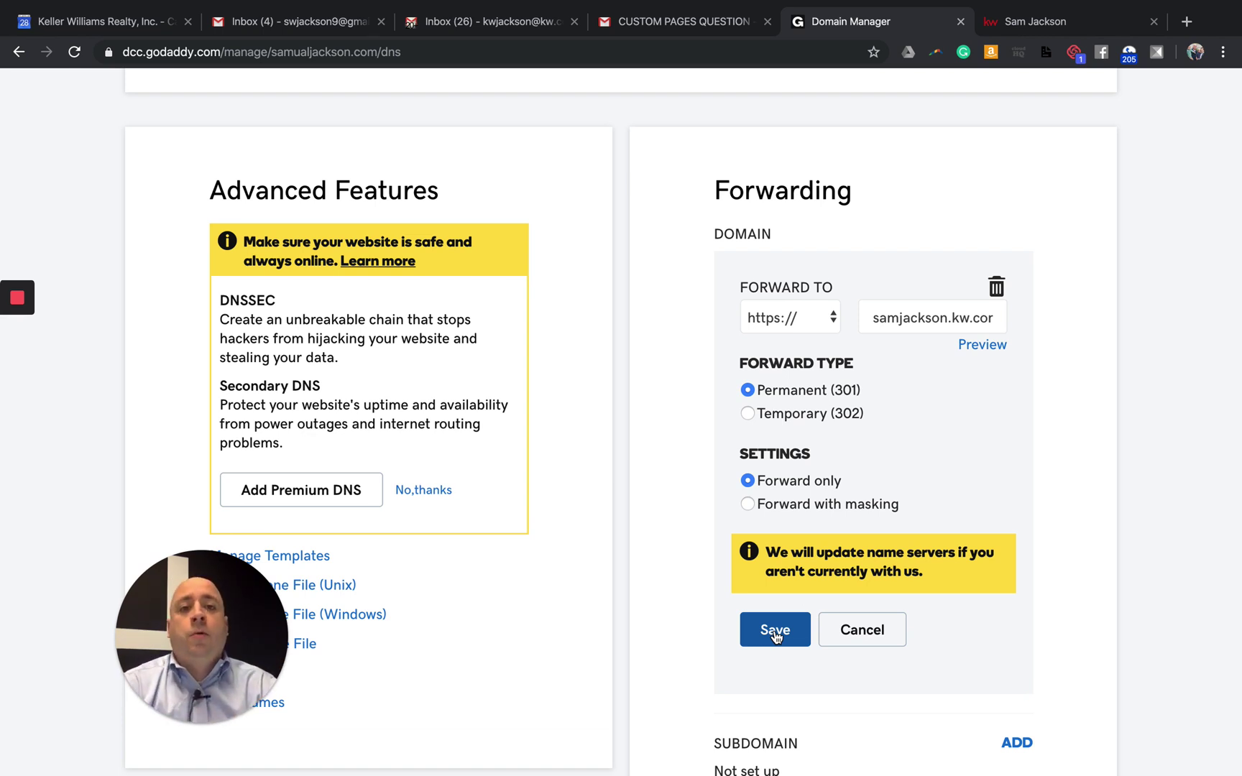
pyautogui.click(775, 630)
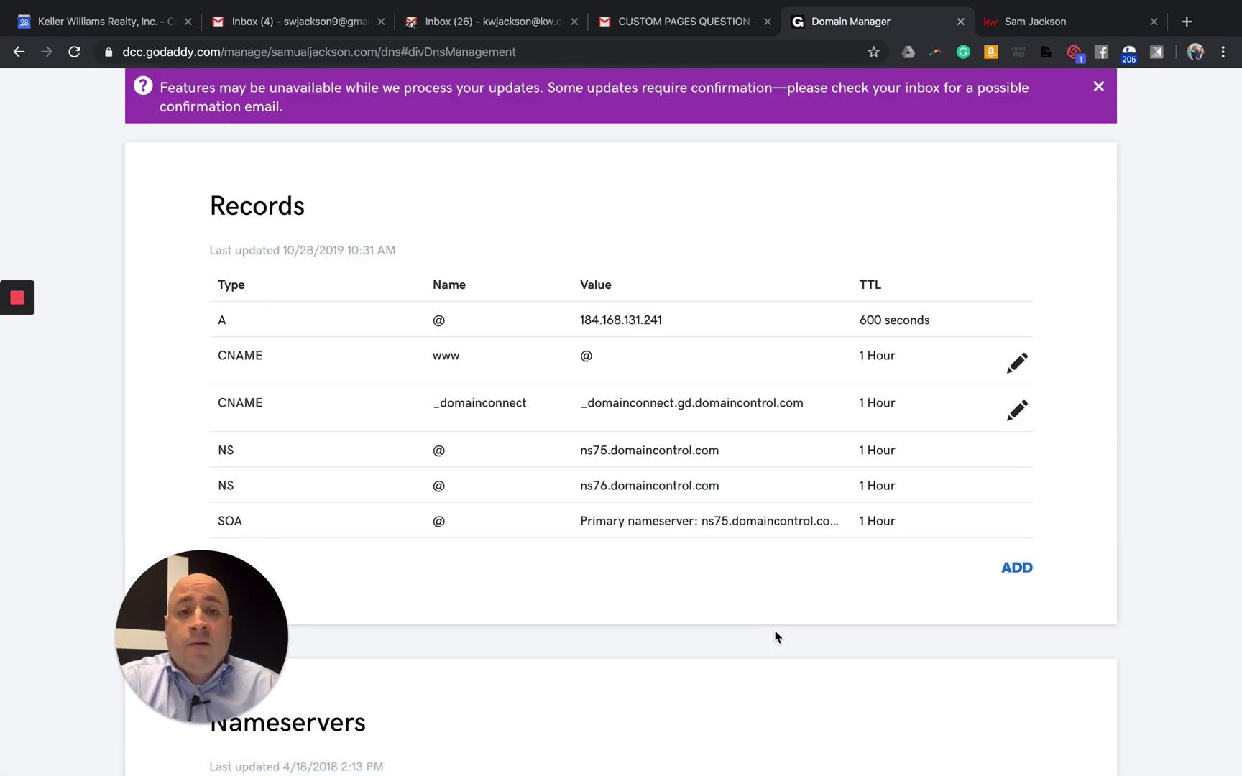